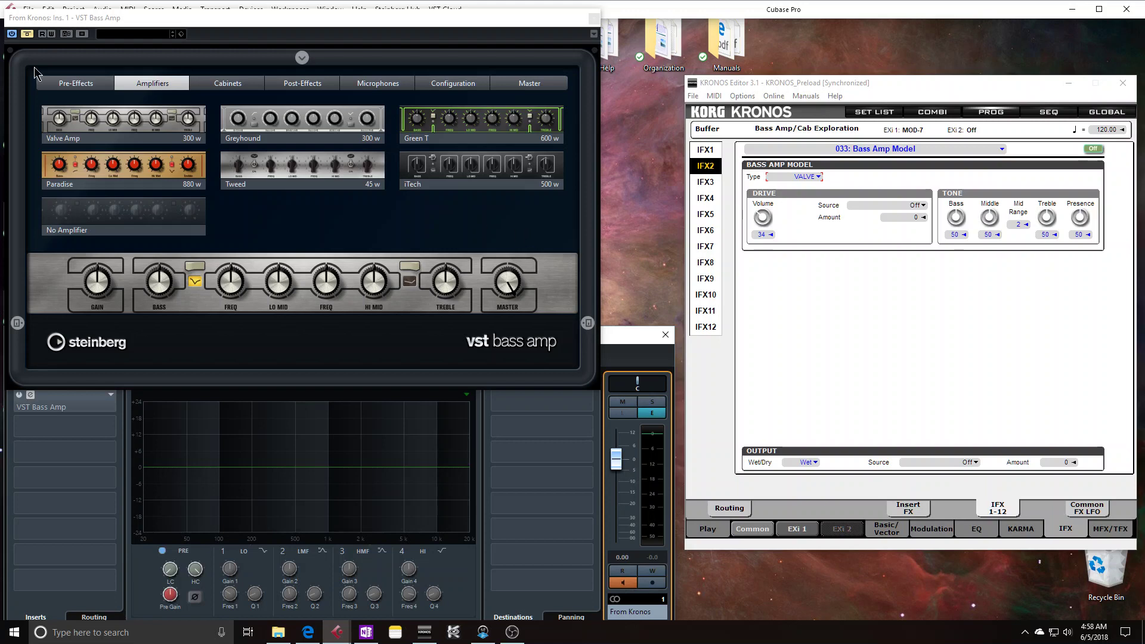
# Briefly re-enable the VST Bass Amp insert, then bypass it again
pyautogui.click(27, 34)
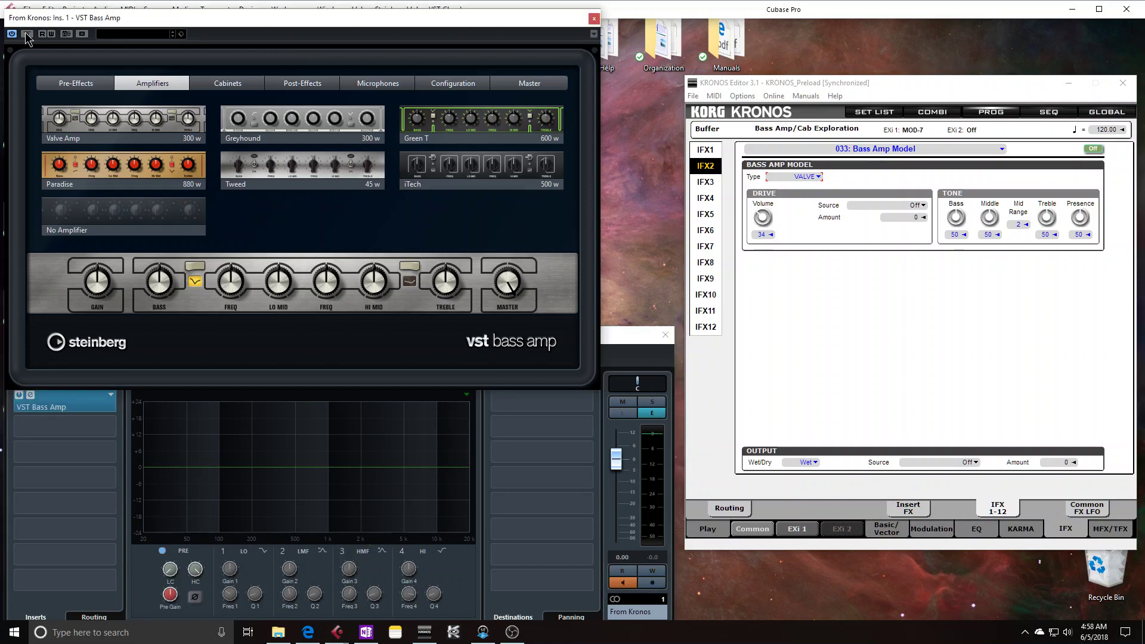
pyautogui.click(27, 34)
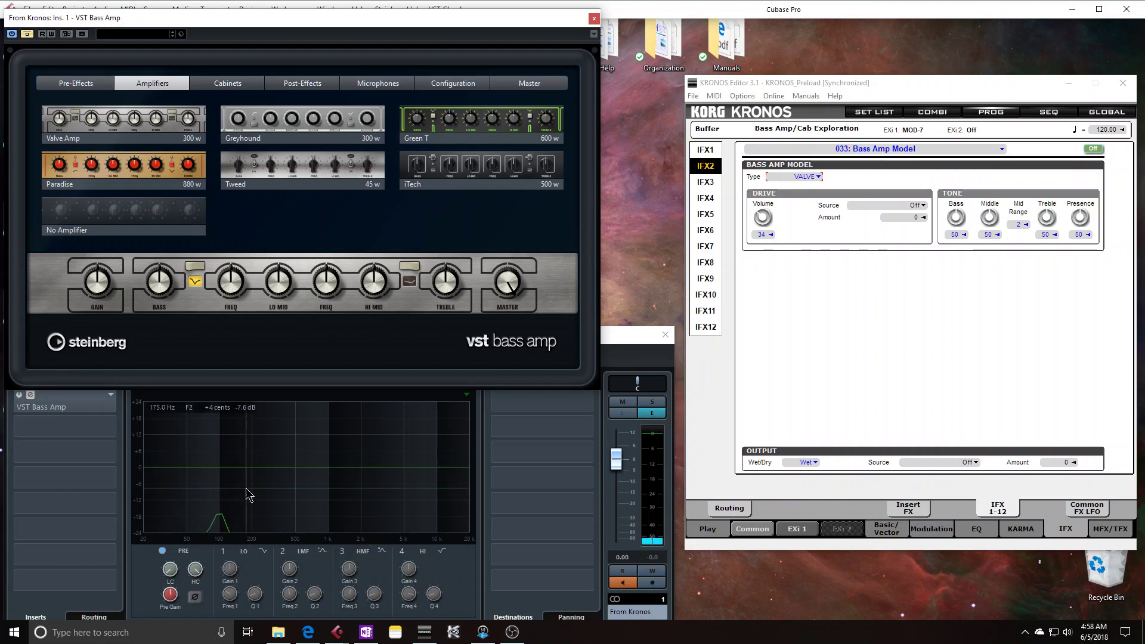
# Return the VST Bass Amp to circuit so the analyzer shows the live From Kronos Valve Amp curve
pyautogui.moveTo(251, 303)
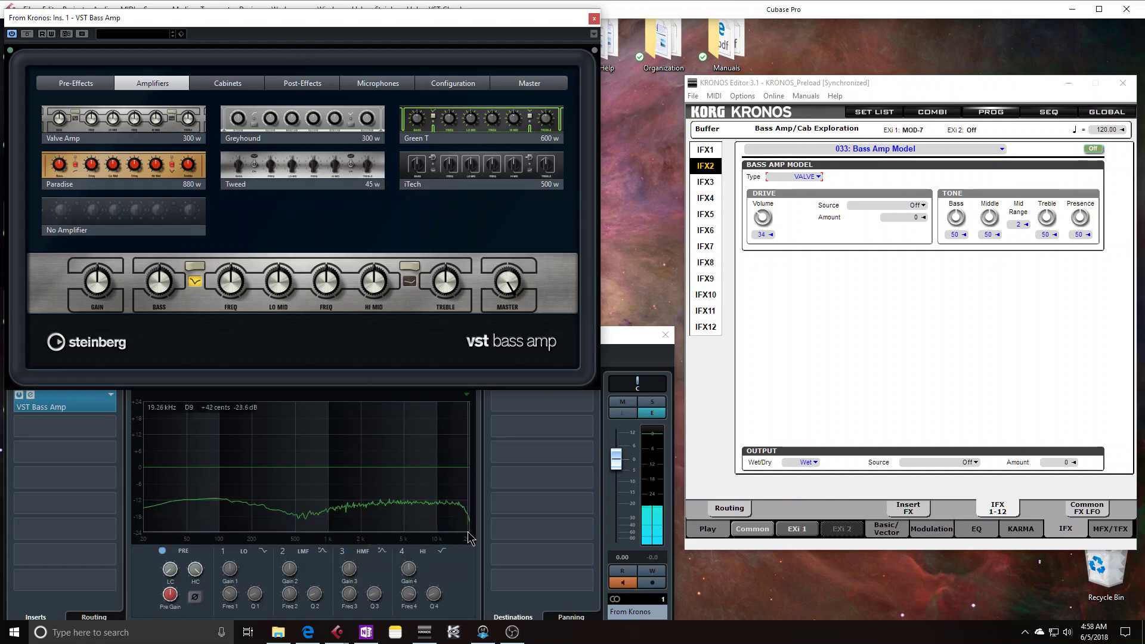
# Bypass the VST Bass Amp in Cubase, leaving only the Kronos Bass Amp Model
pyautogui.click(27, 34)
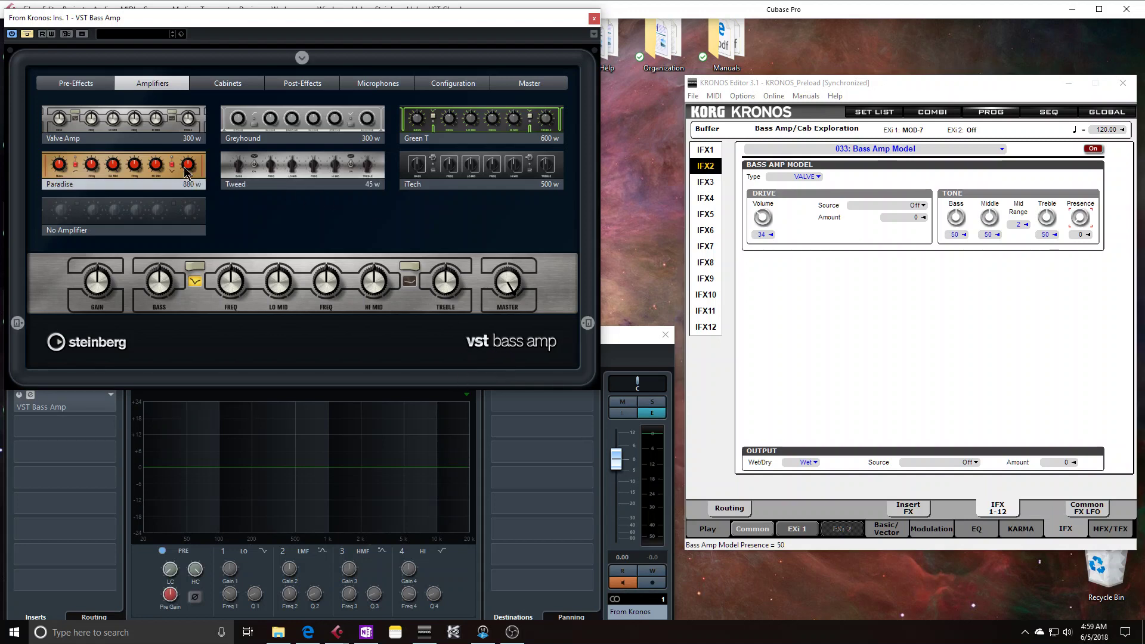
# Switch the VST Bass Amp to the Paradise model and take it out of bypass
pyautogui.click(140, 168)
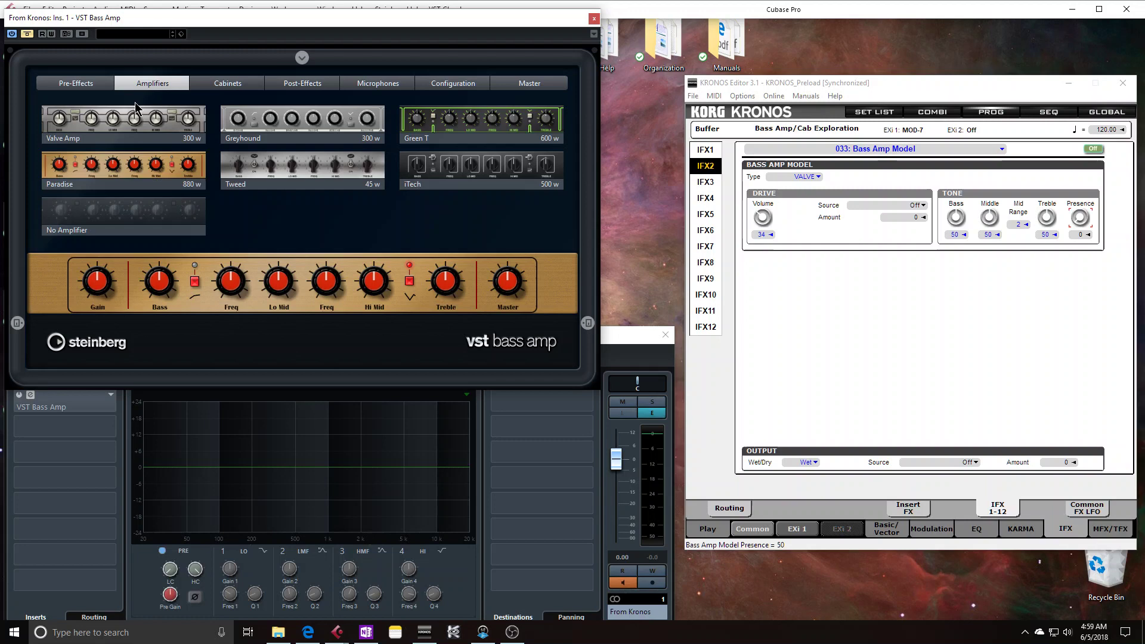
pyautogui.click(27, 34)
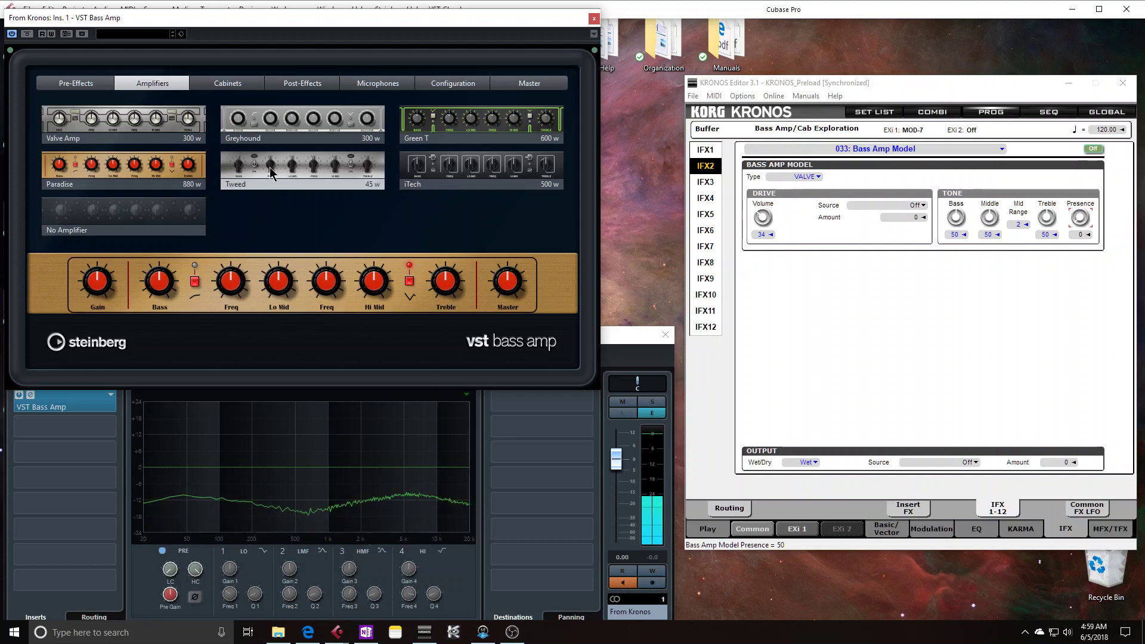
# Bypass the VST Bass Amp so only the Kronos GOLD PANEL amp with Middle 32 is heard
pyautogui.click(27, 34)
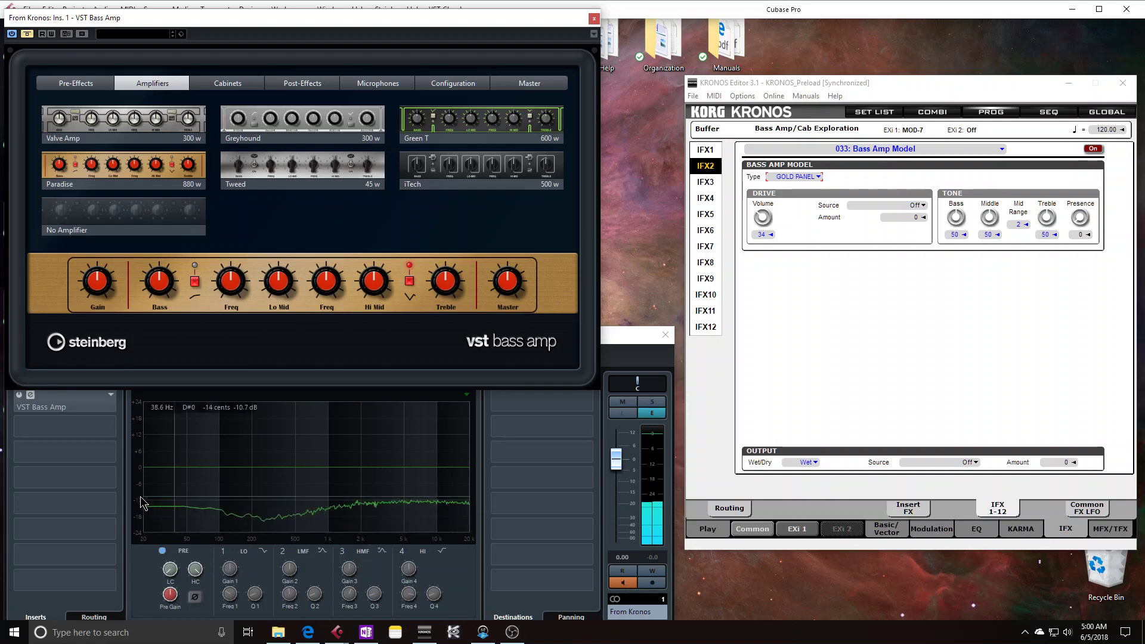
pyautogui.moveTo(355, 323)
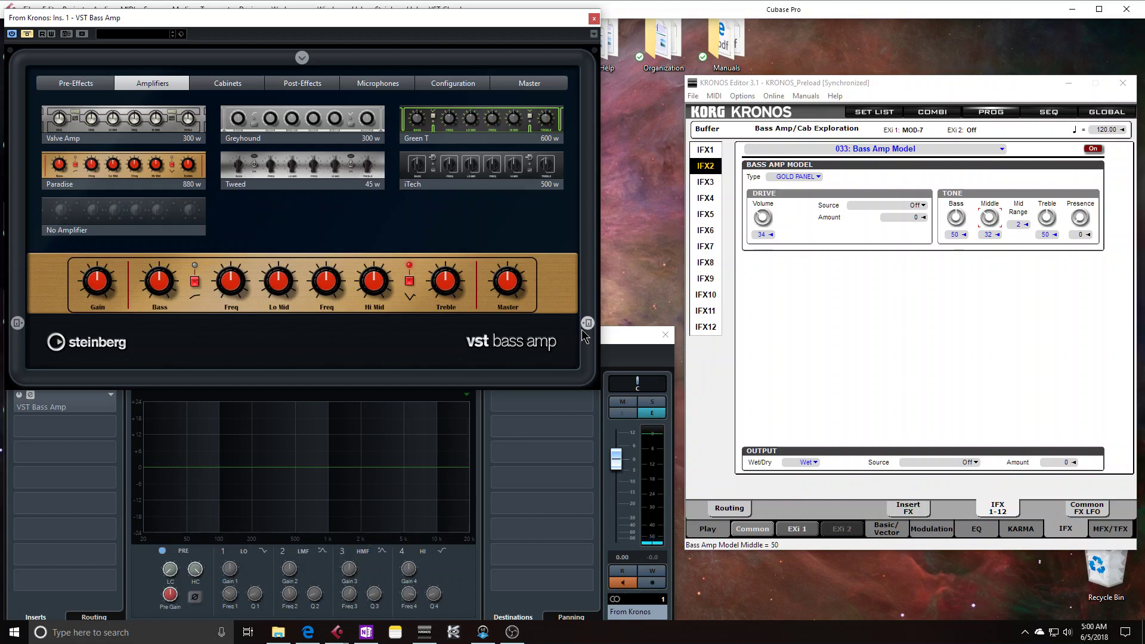
# Activate the Kronos amp Type, then raise Presence from 0 and Middle to 58
pyautogui.click(806, 177)
pyautogui.scroll(-1, 806, 177)
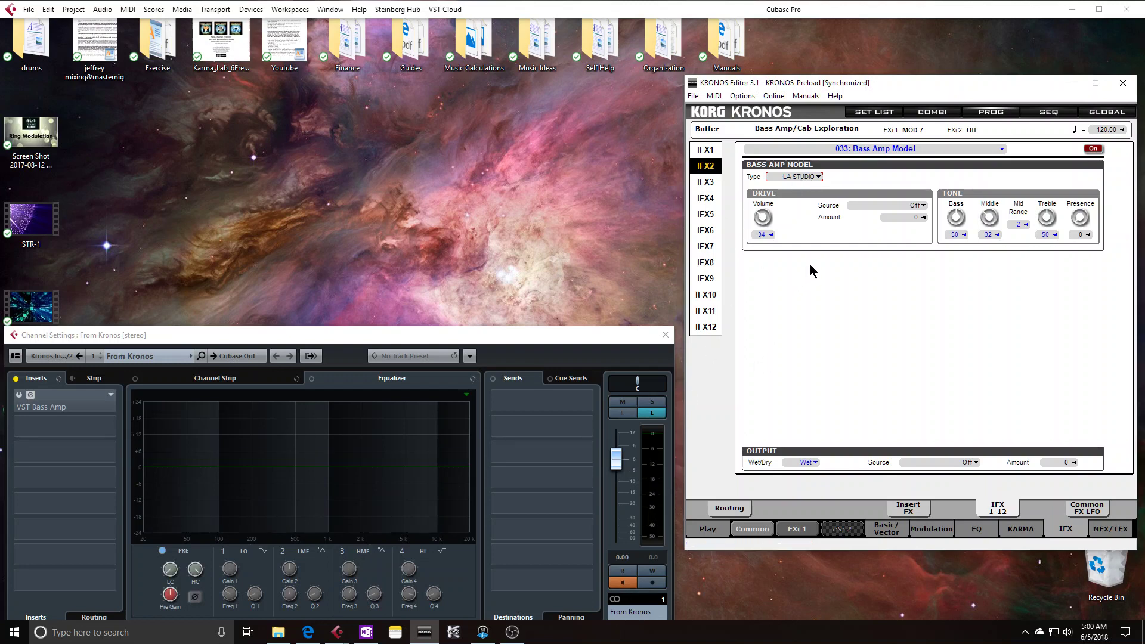
pyautogui.moveTo(1080, 220); pyautogui.dragTo(1082, 167)
pyautogui.moveTo(988, 219); pyautogui.dragTo(990, 189)
# Scroll through every bass amp type and return to LA STUDIO
pyautogui.scroll(-7, 987, 221)
pyautogui.scroll(-1, 797, 179)
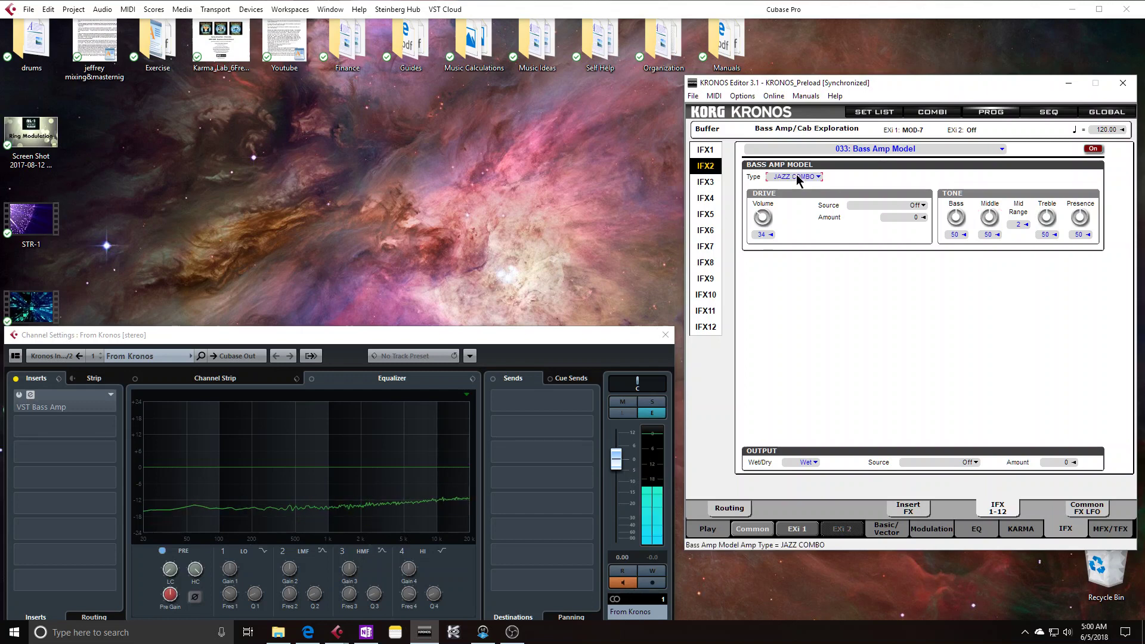
pyautogui.scroll(-1, 797, 179)
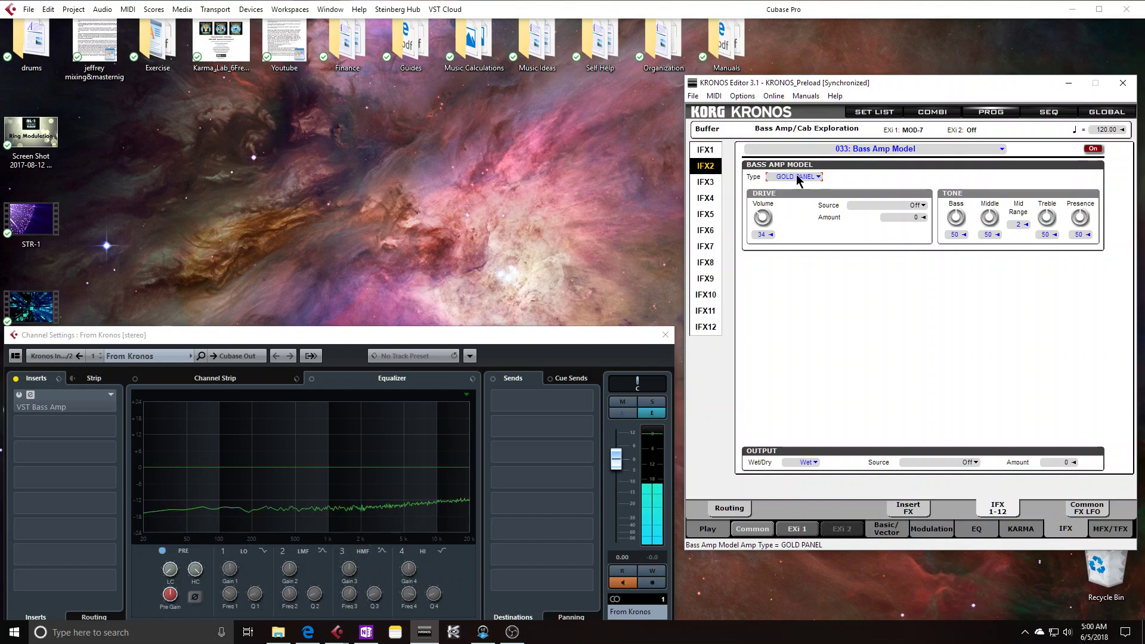
pyautogui.scroll(-2, 797, 179)
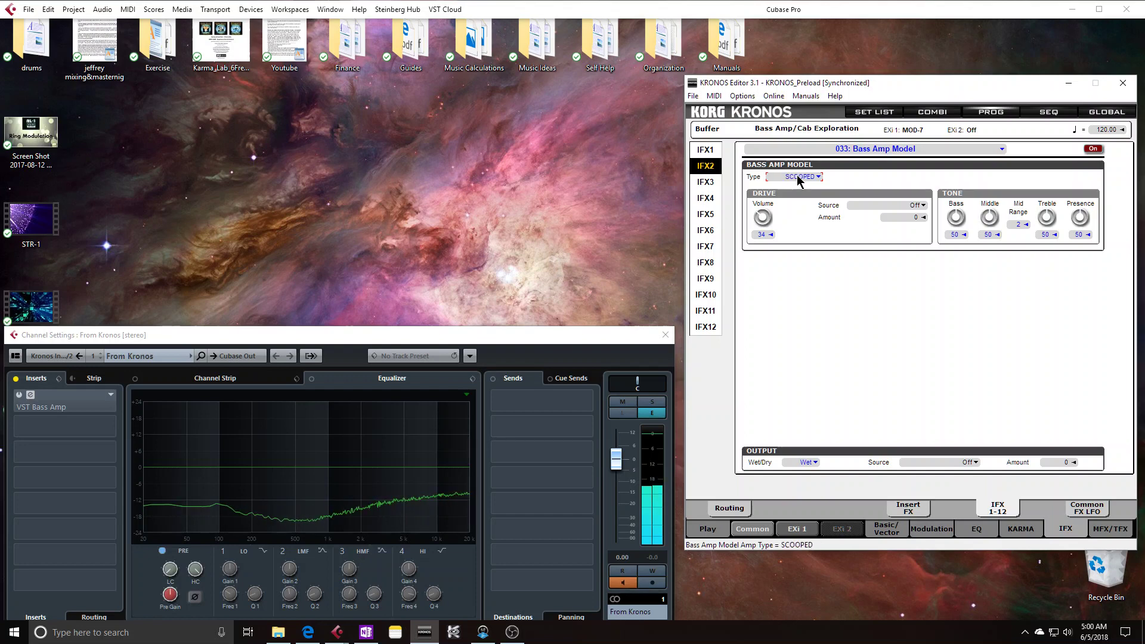
pyautogui.scroll(-1, 797, 179)
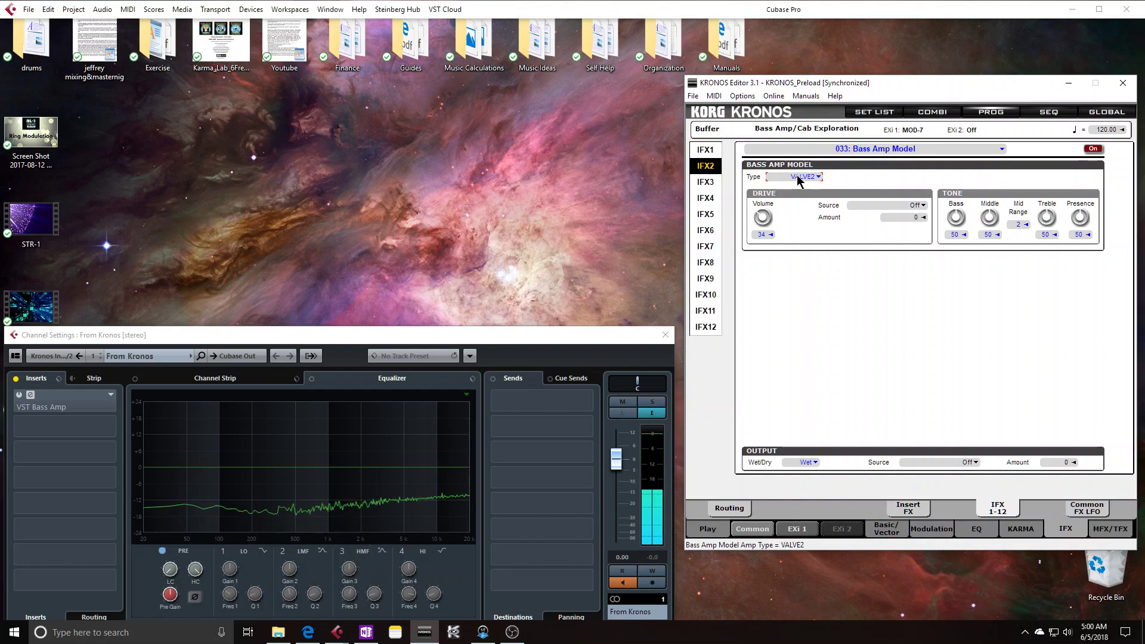
pyautogui.scroll(1, 798, 179)
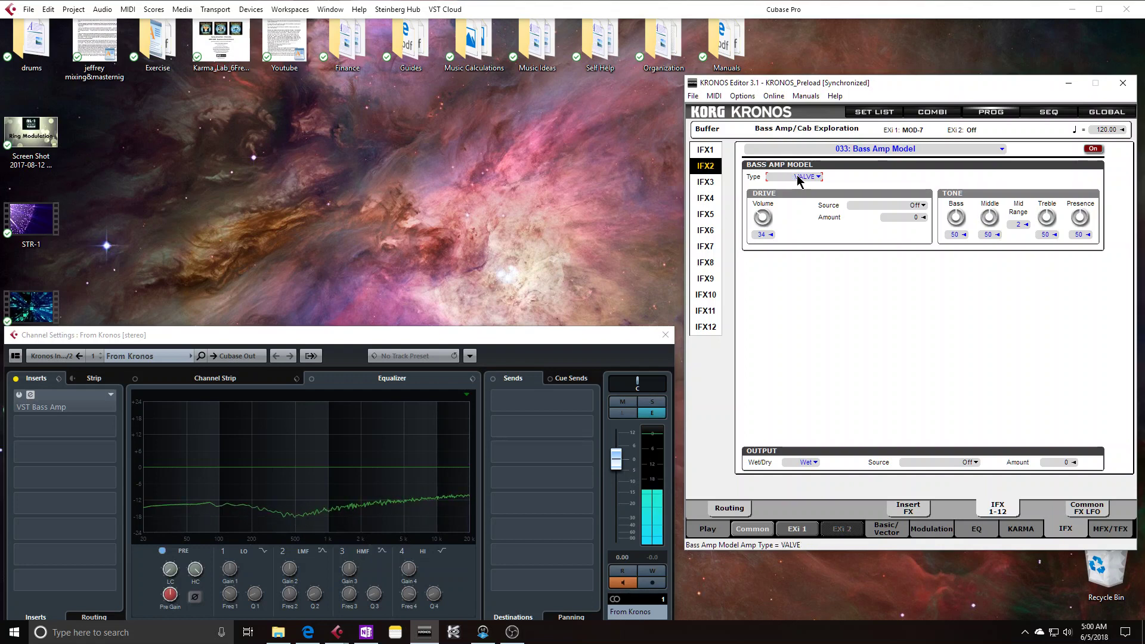
pyautogui.scroll(1, 797, 178)
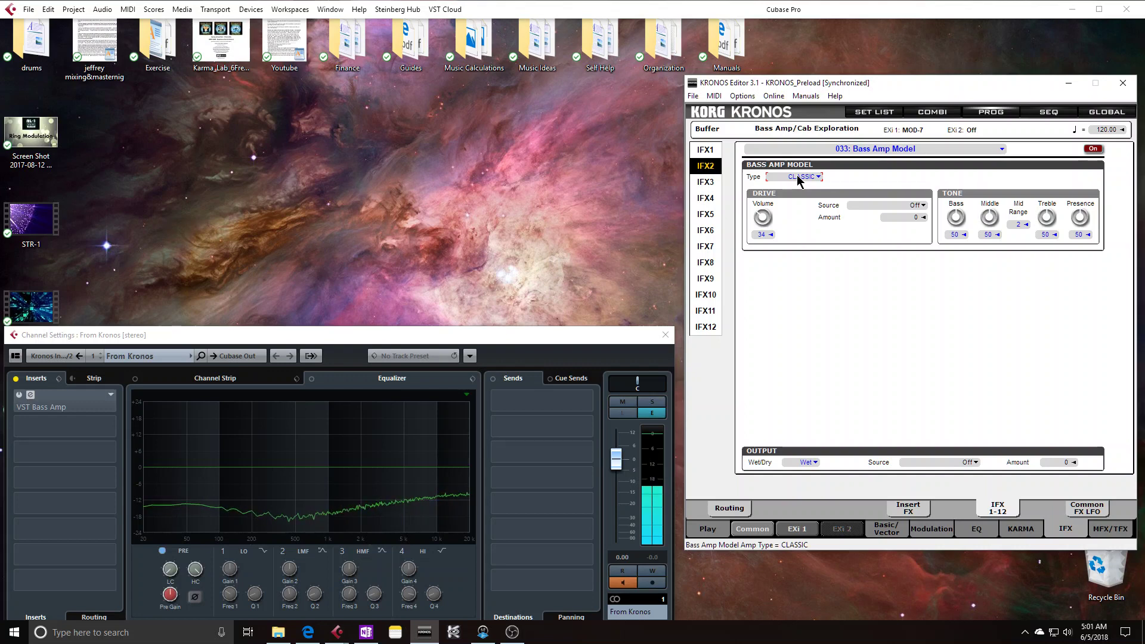
pyautogui.scroll(1, 799, 180)
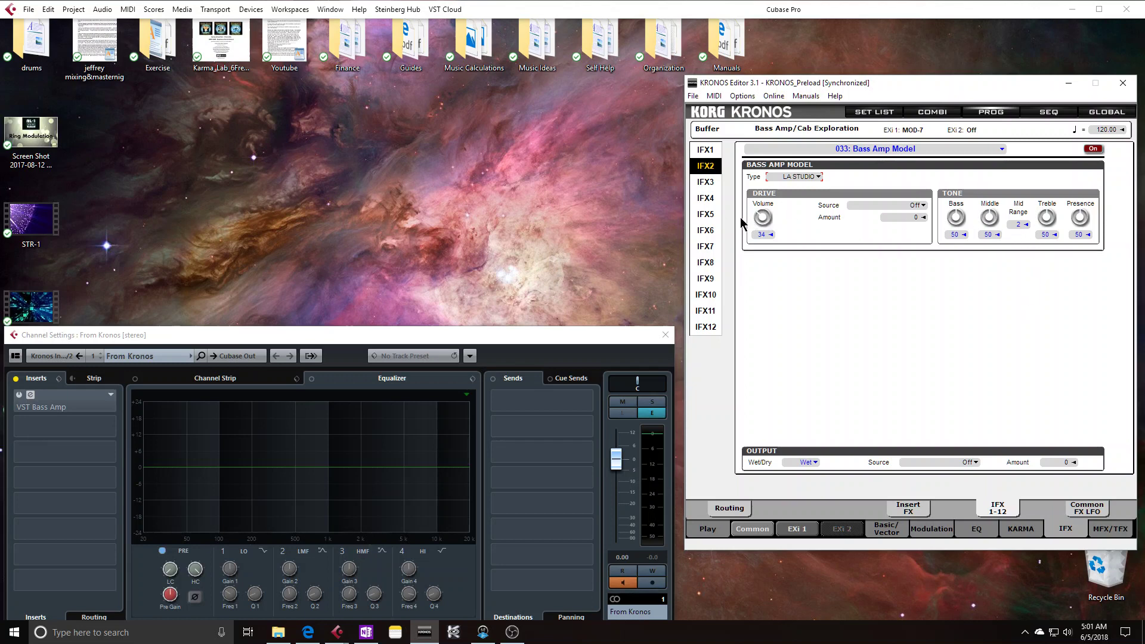
pyautogui.click(305, 634)
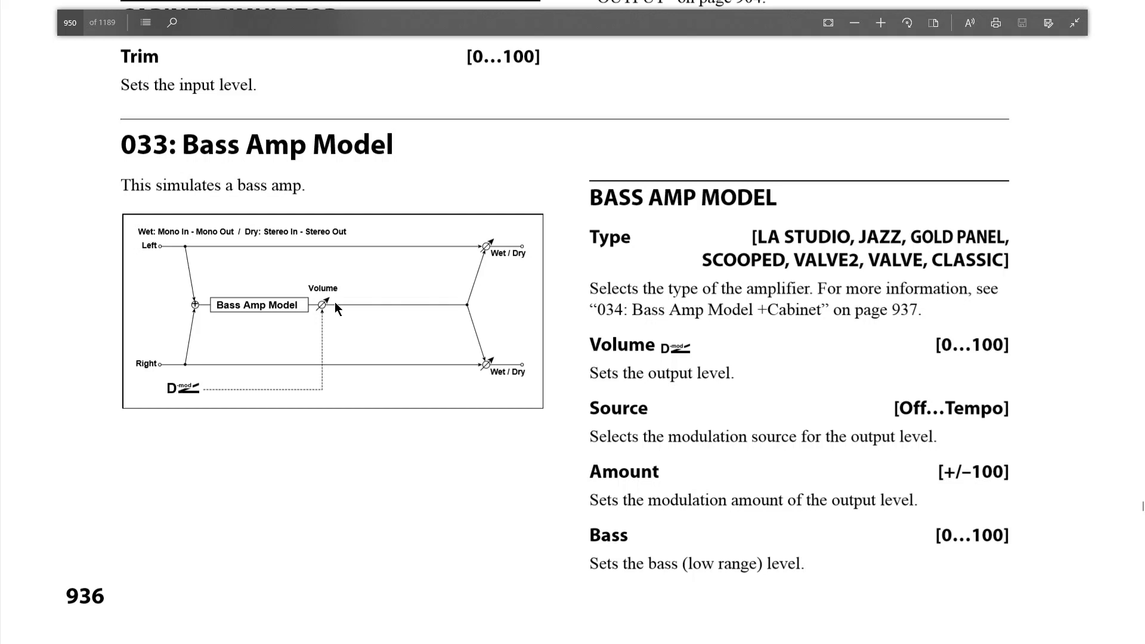
pyautogui.click(1074, 23)
pyautogui.click(1076, 9)
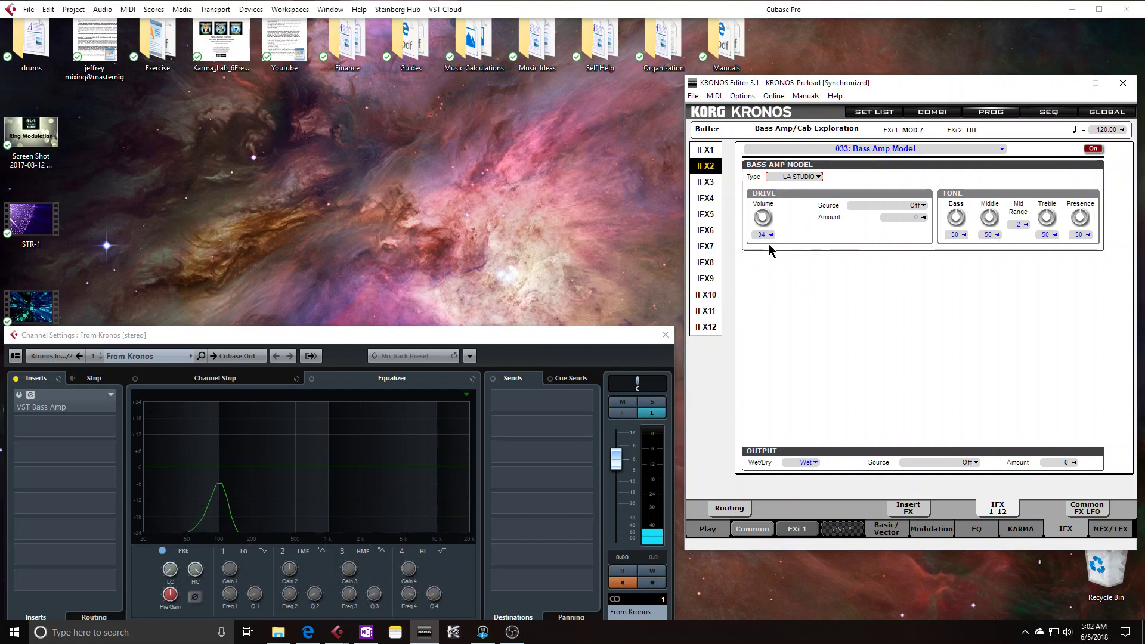
# Drive Volume, Bass and Middle to 100, drop Mid Range to 1, and keep the LA STUDIO type
pyautogui.moveTo(763, 218); pyautogui.dragTo(763, 121)
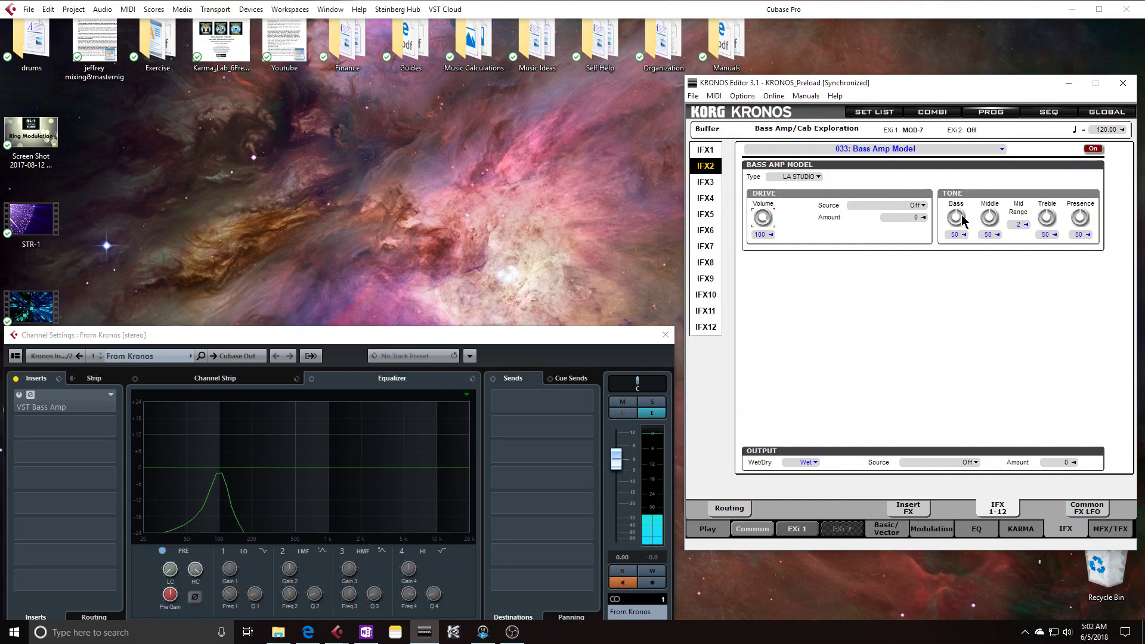
pyautogui.moveTo(962, 221); pyautogui.dragTo(961, 128)
pyautogui.moveTo(990, 218); pyautogui.dragTo(989, 73)
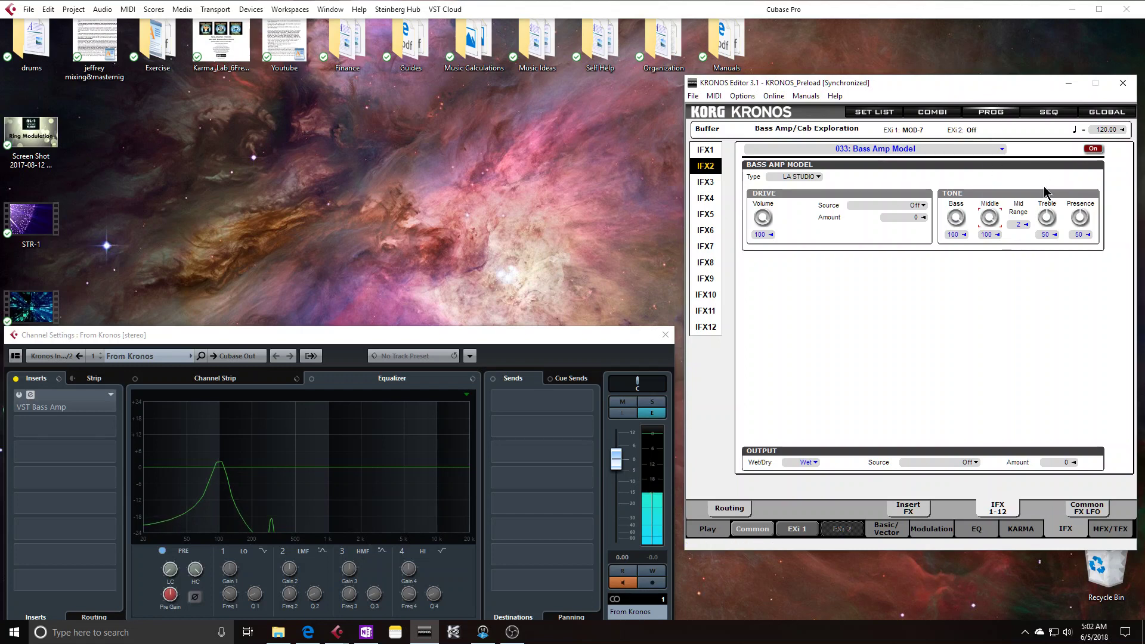
pyautogui.click(1021, 224)
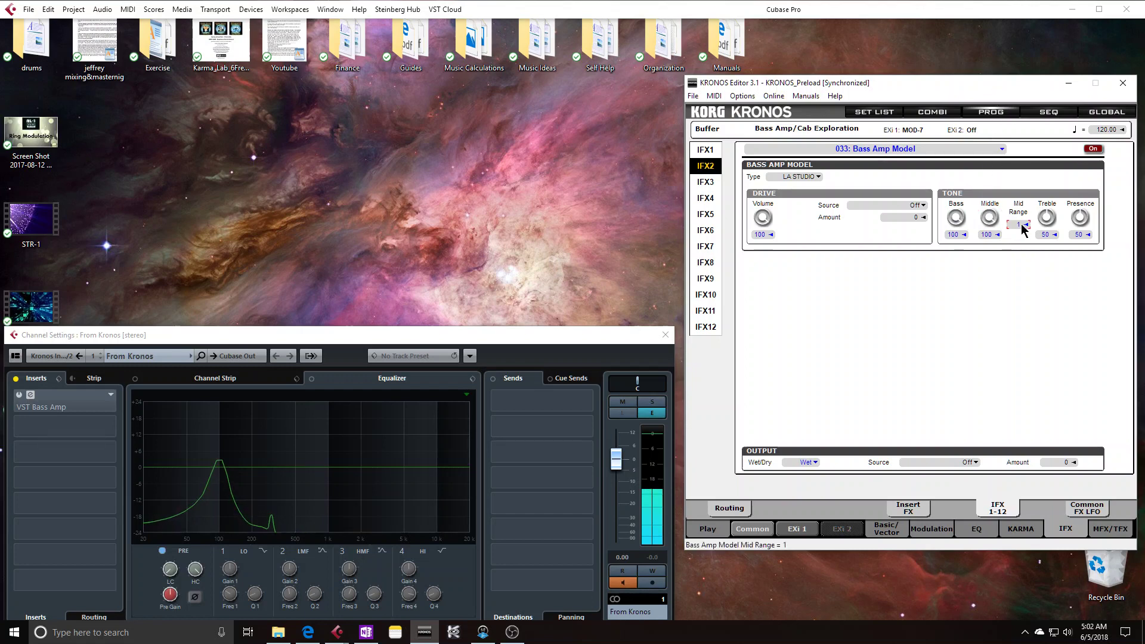
pyautogui.click(818, 177)
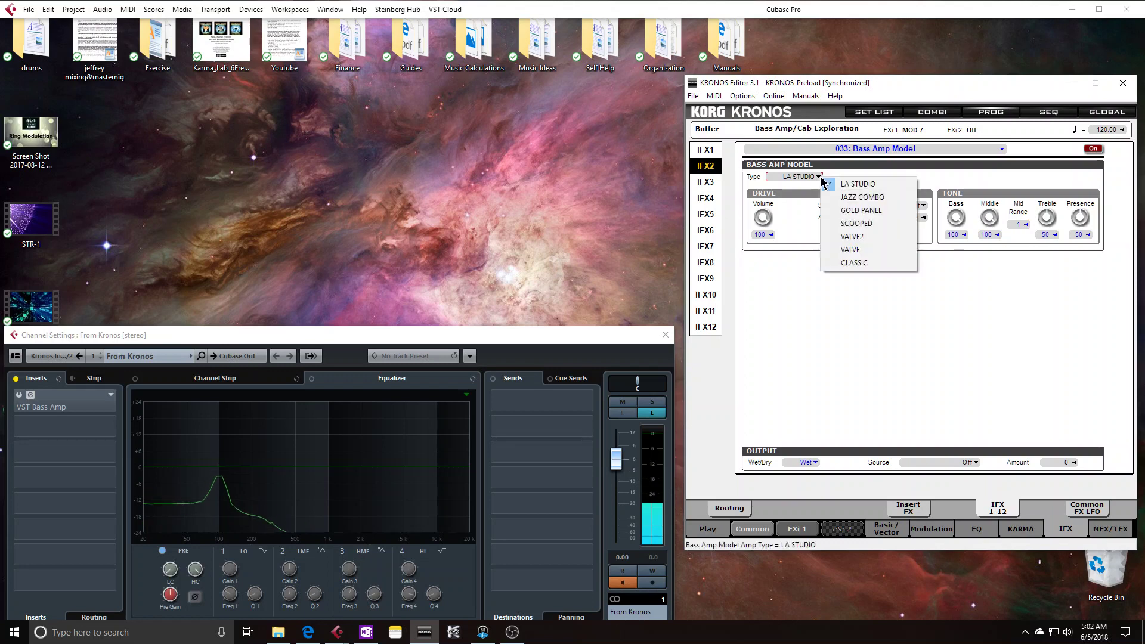
pyautogui.click(819, 332)
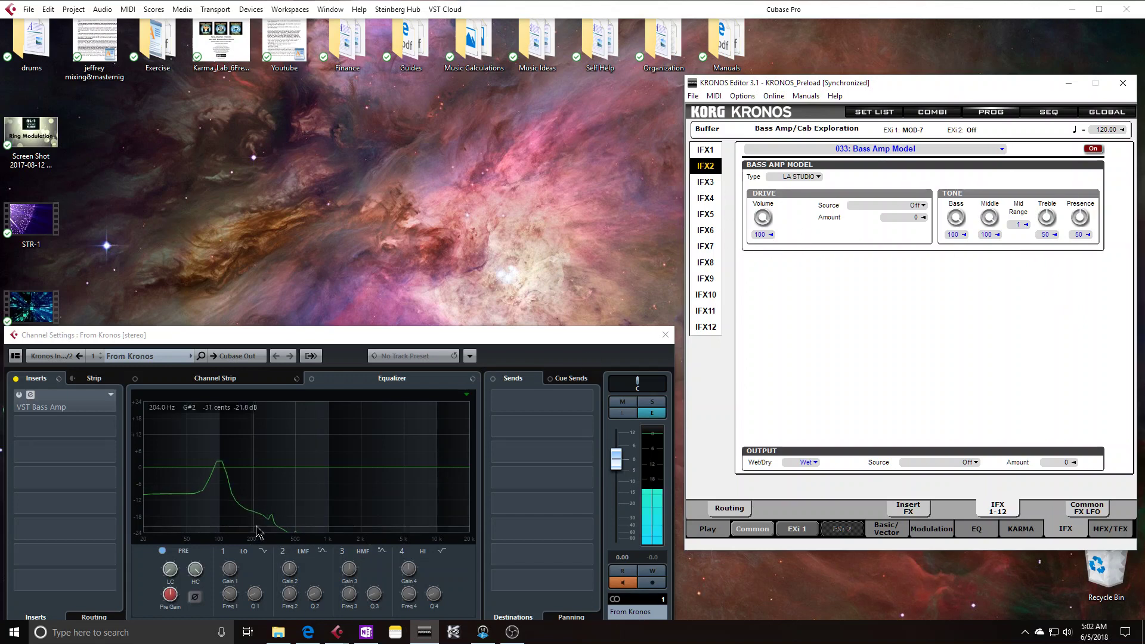
# Open the IFX1 Red Comp page and switch the compressor on
pyautogui.click(712, 149)
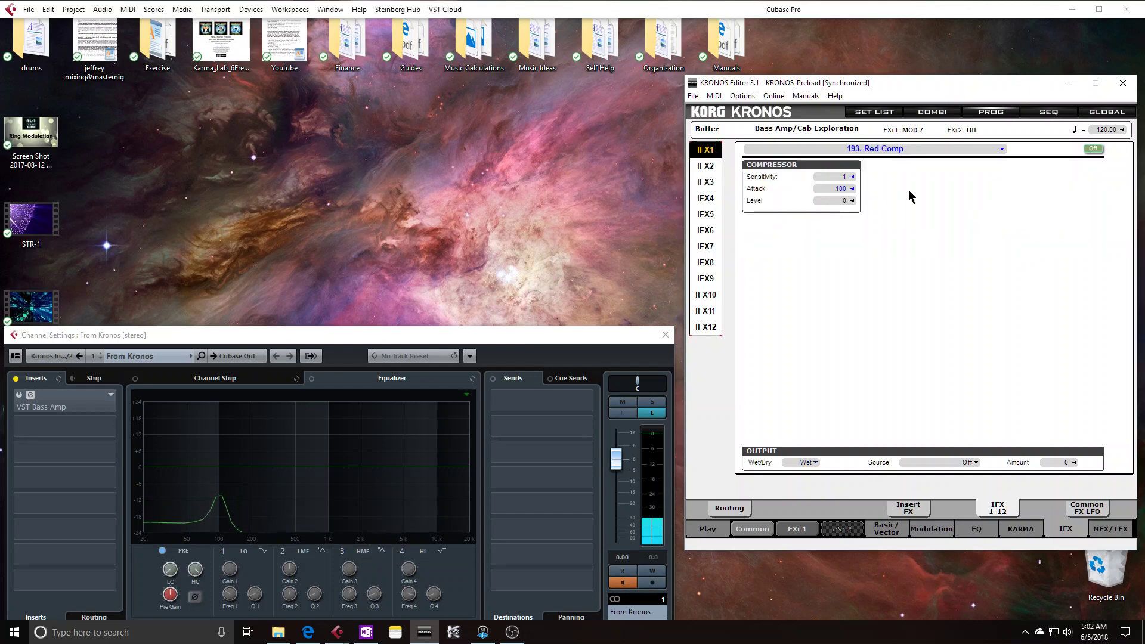
pyautogui.click(1093, 149)
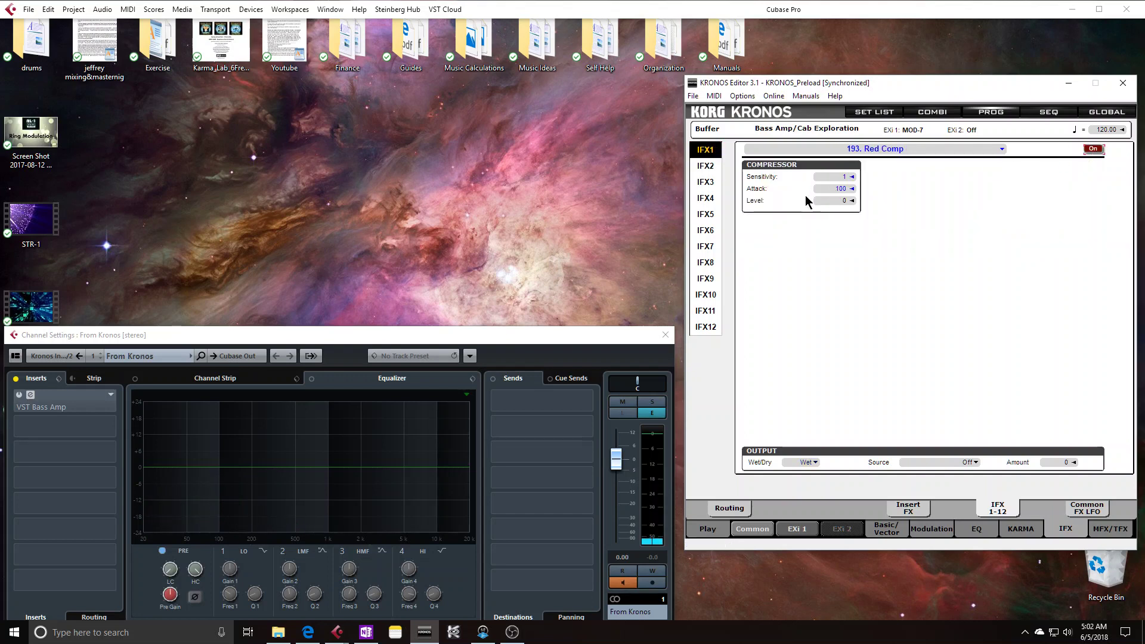
pyautogui.click(829, 199)
pyautogui.click(1091, 149)
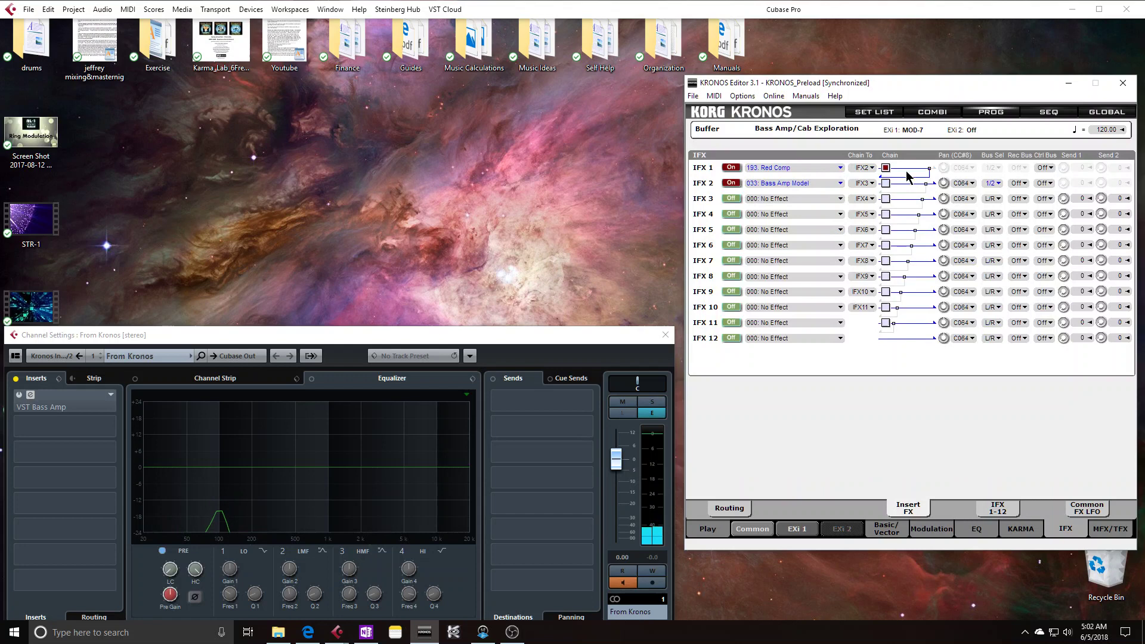
pyautogui.click(990, 508)
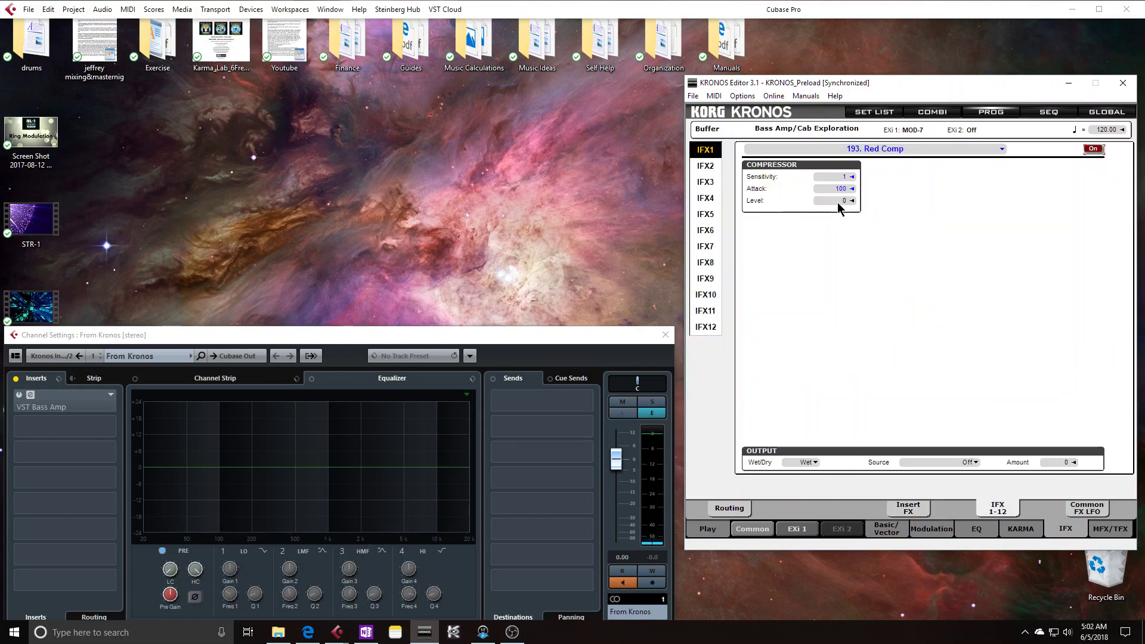
# Raise the Red Comp Level from 0, dip it to 87, and settle it at 100
pyautogui.moveTo(824, 202); pyautogui.dragTo(831, 61)
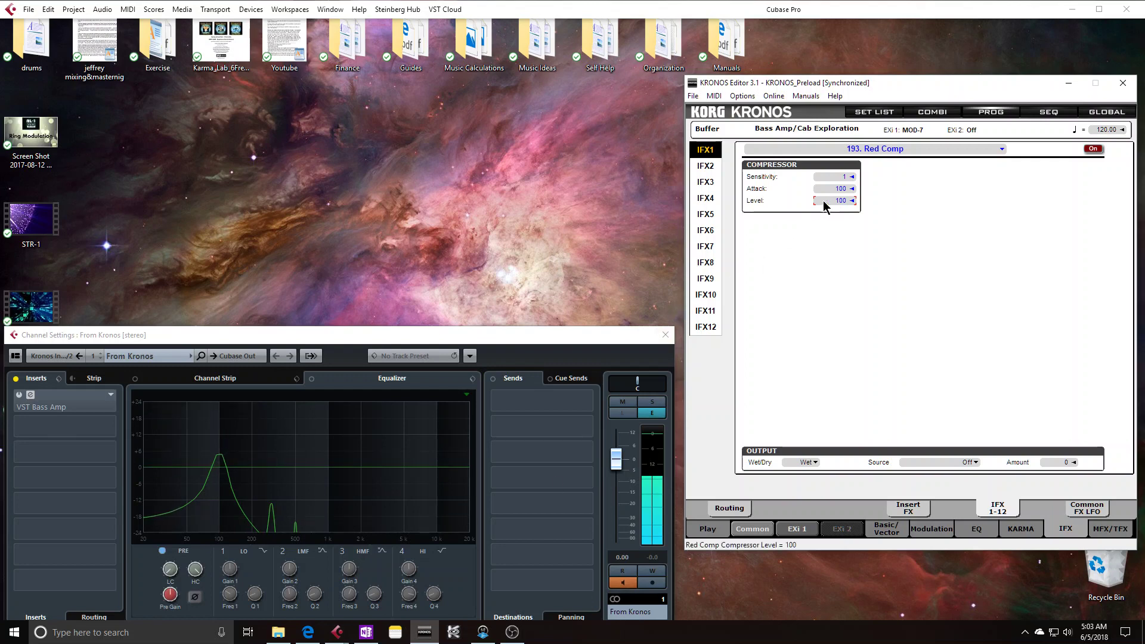
pyautogui.moveTo(823, 200); pyautogui.dragTo(810, 257)
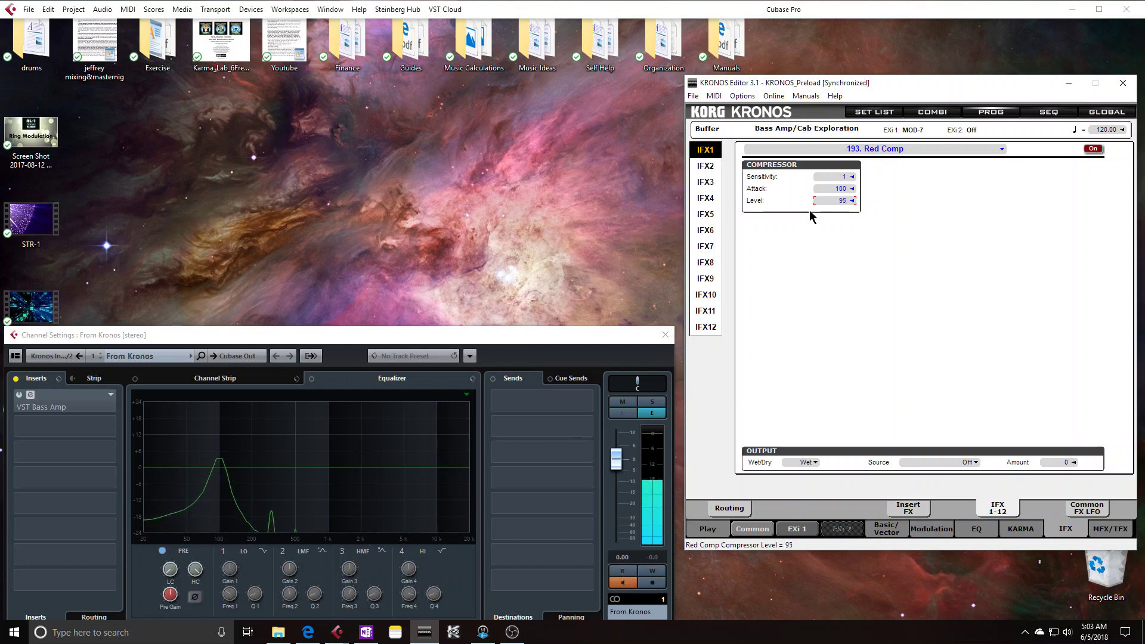
pyautogui.moveTo(812, 218); pyautogui.dragTo(807, 167)
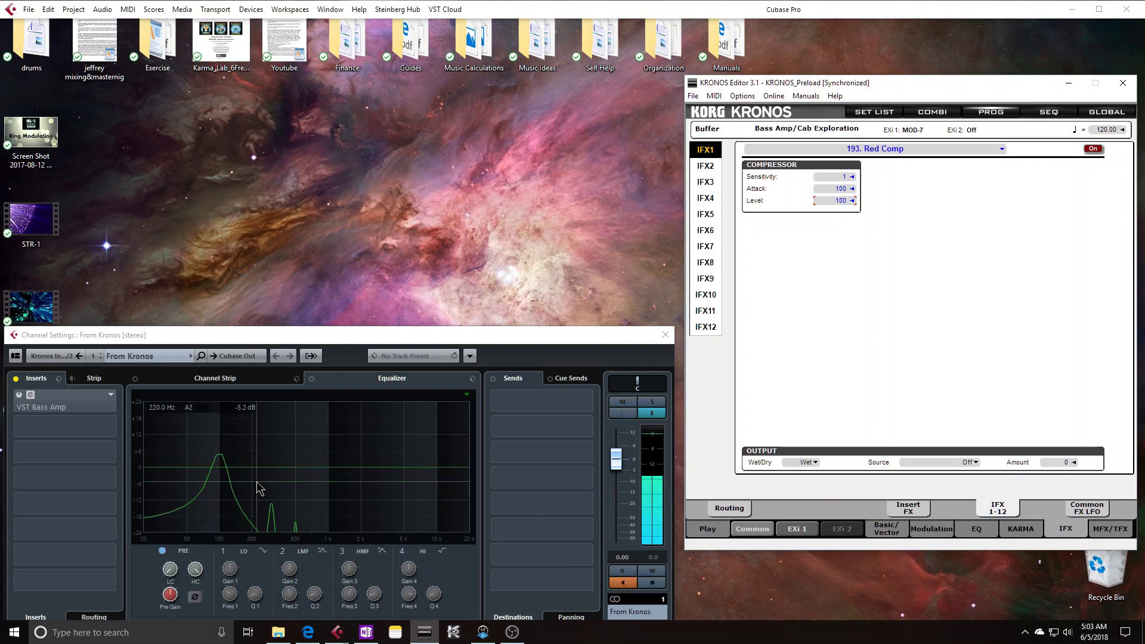
# Sweep the IFX2 Bass Amp drive Volume down to about 7 and back up to 100
pyautogui.click(705, 167)
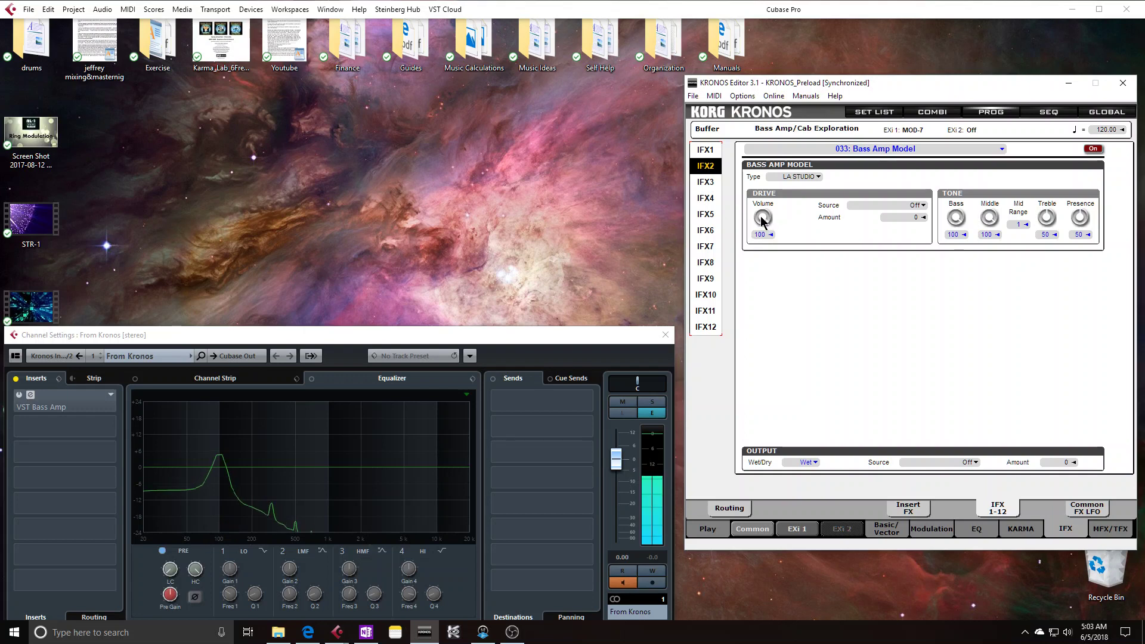
pyautogui.moveTo(762, 221); pyautogui.dragTo(756, 248)
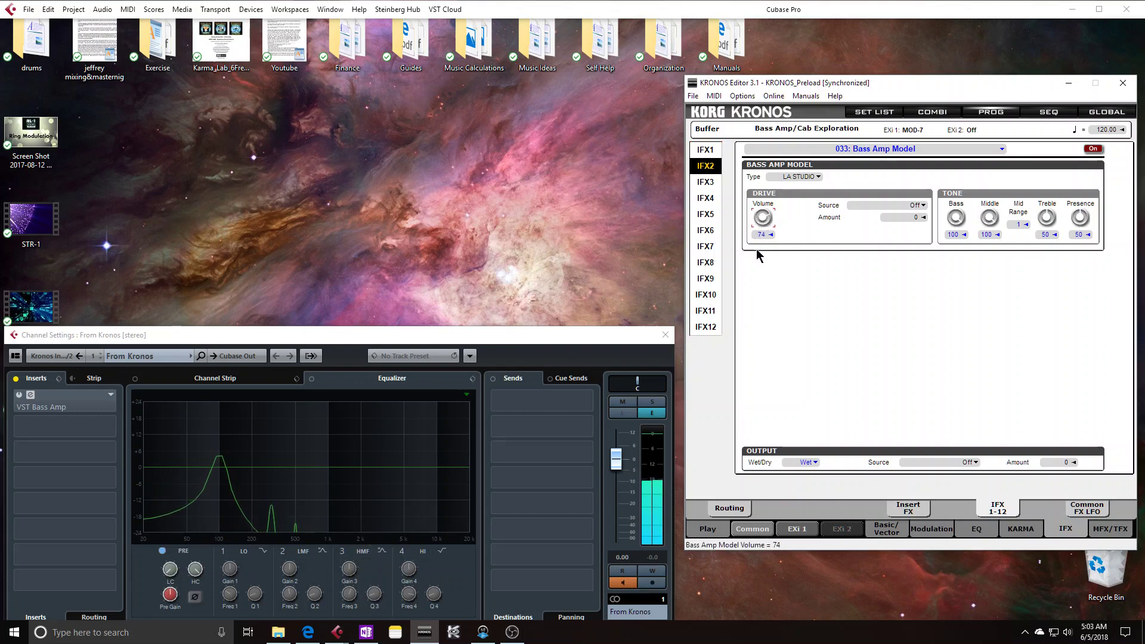
pyautogui.moveTo(755, 298); pyautogui.dragTo(749, 246)
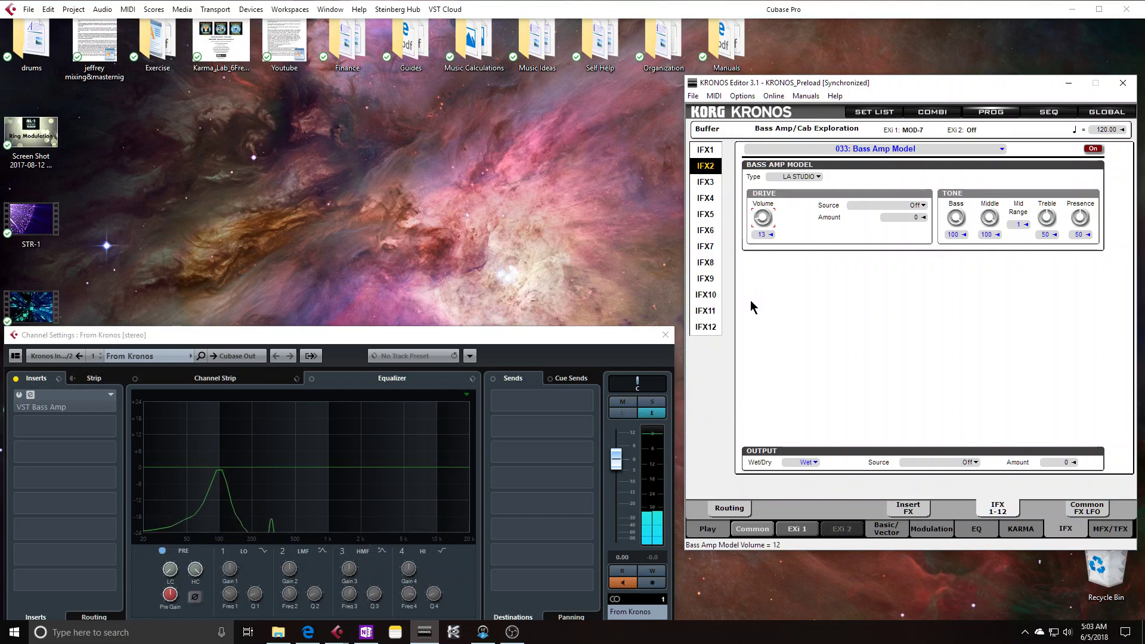
pyautogui.moveTo(750, 299); pyautogui.dragTo(750, 161)
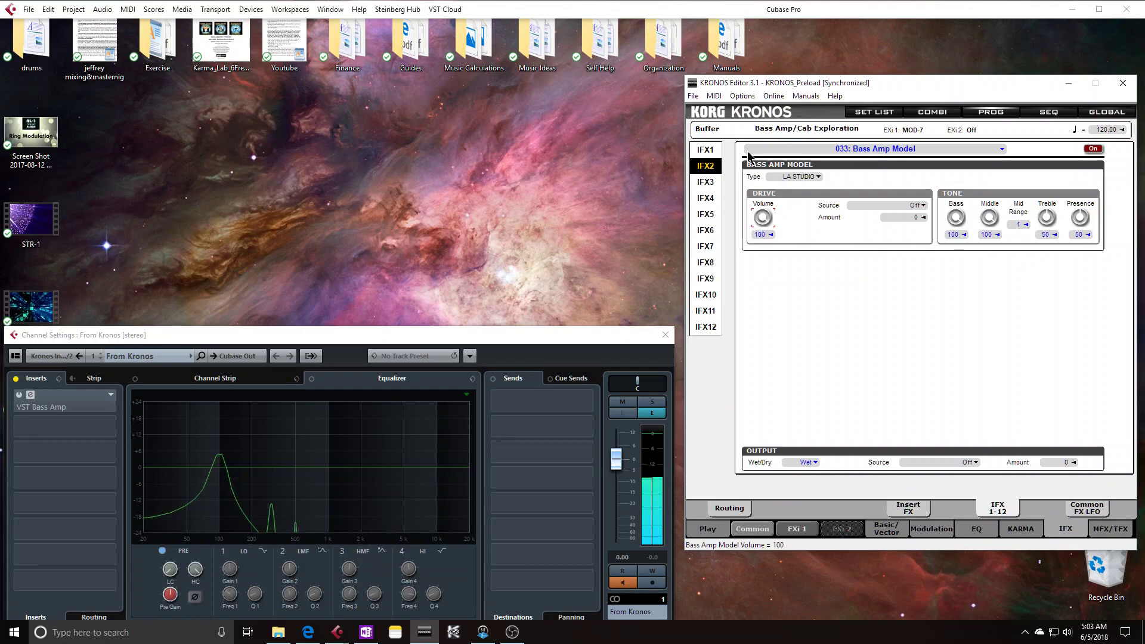
# Revisit IFX1 Red Comp to adjust its Level, then return to the IFX2 Bass Amp Model
pyautogui.click(705, 150)
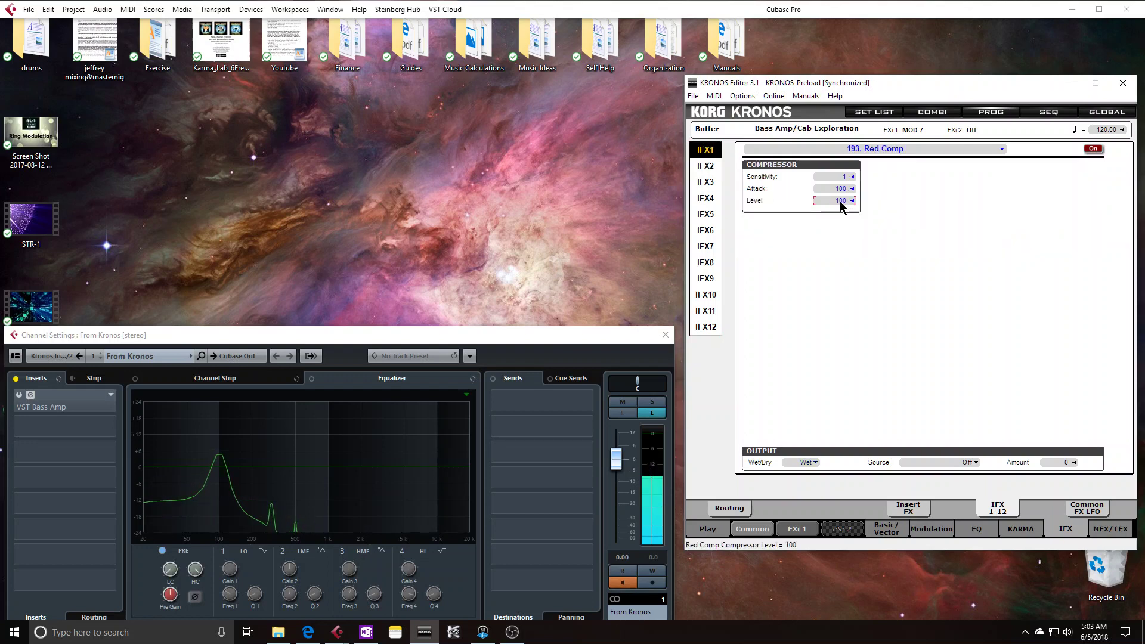
pyautogui.moveTo(840, 201); pyautogui.dragTo(813, 117)
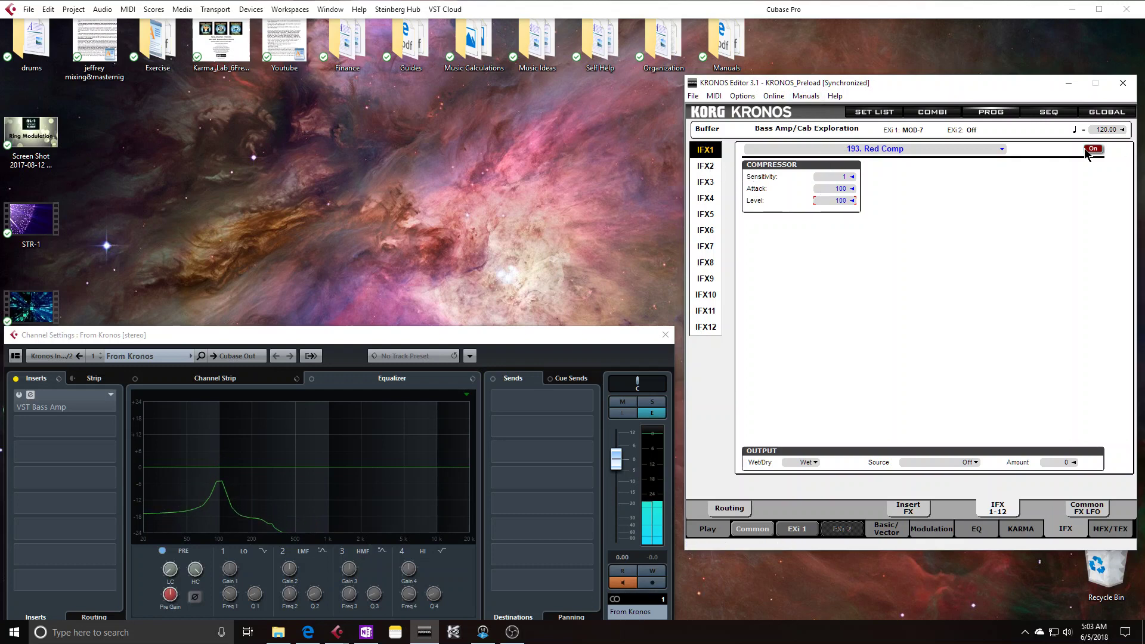
pyautogui.click(705, 166)
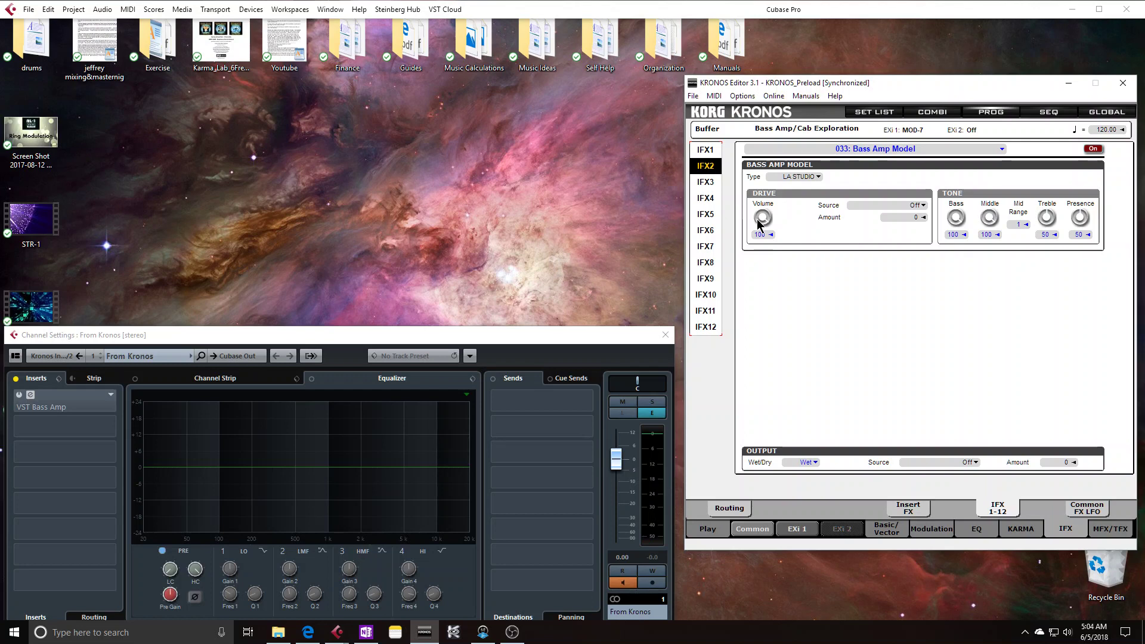
# Set the drive Volume to 17 and turn Bass, Treble and Presence down to 0
pyautogui.moveTo(759, 222); pyautogui.dragTo(756, 314)
pyautogui.scroll(2, 762, 220)
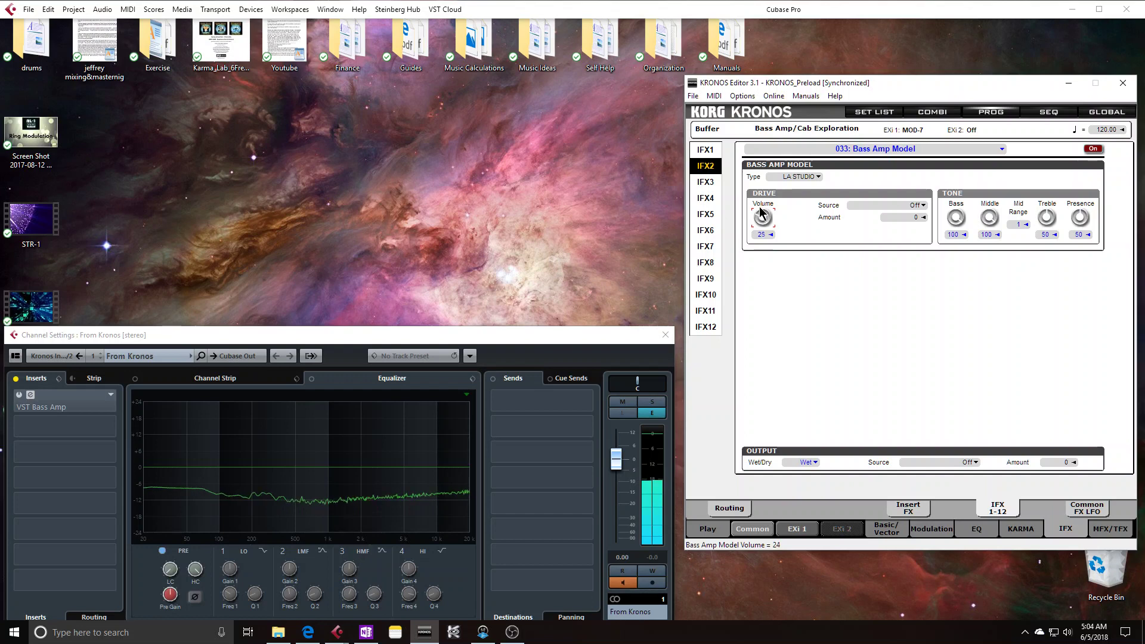
pyautogui.moveTo(961, 219); pyautogui.dragTo(958, 374)
pyautogui.moveTo(1047, 217); pyautogui.dragTo(1068, 410)
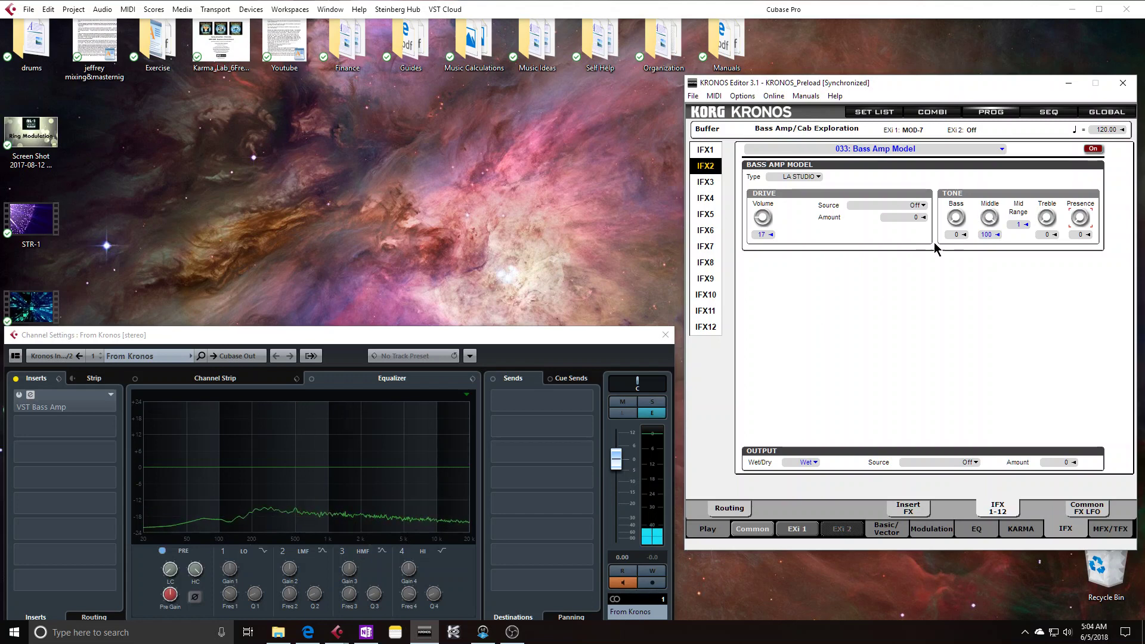
# Step the Bass Amp Mid Range value to 4
pyautogui.click(1016, 226)
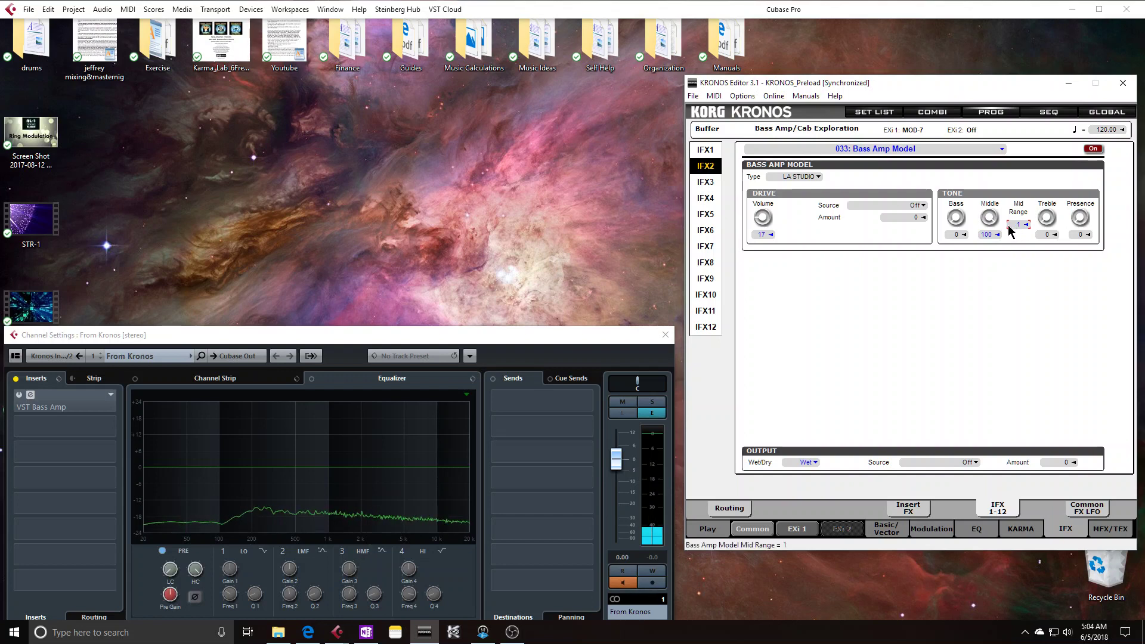
pyautogui.scroll(-1, 1009, 230)
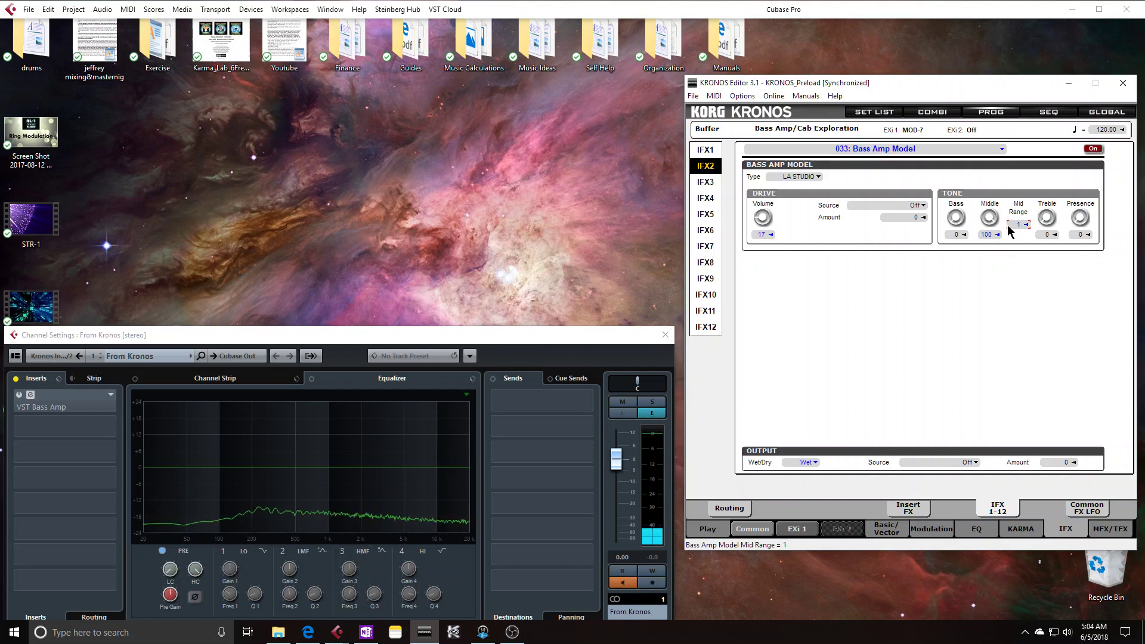
pyautogui.scroll(1, 1008, 230)
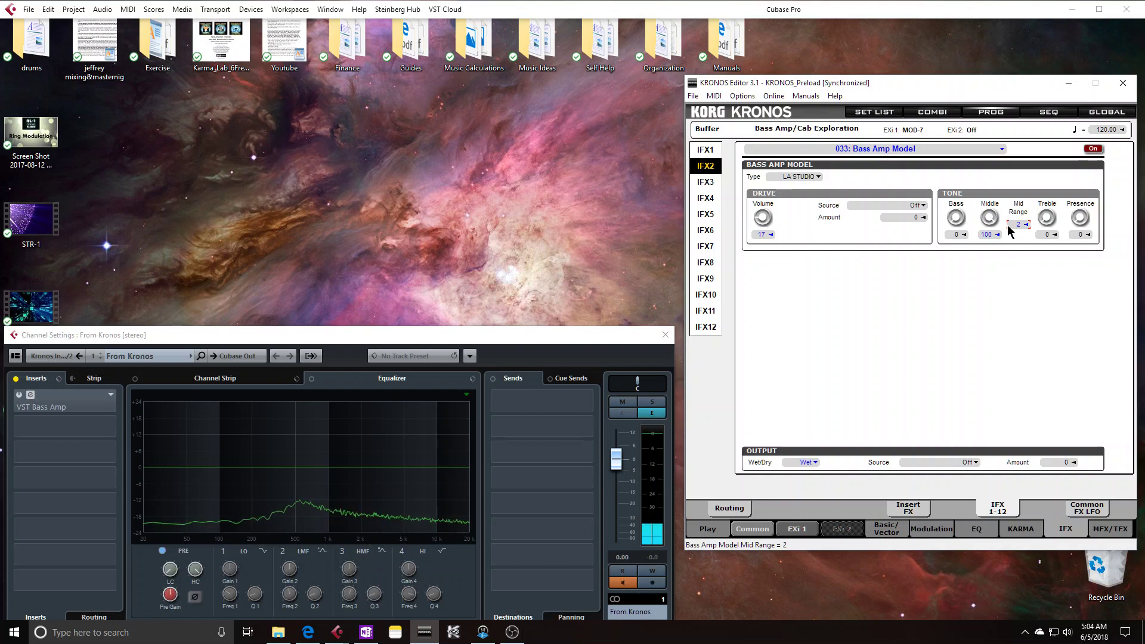
pyautogui.scroll(2, 1009, 230)
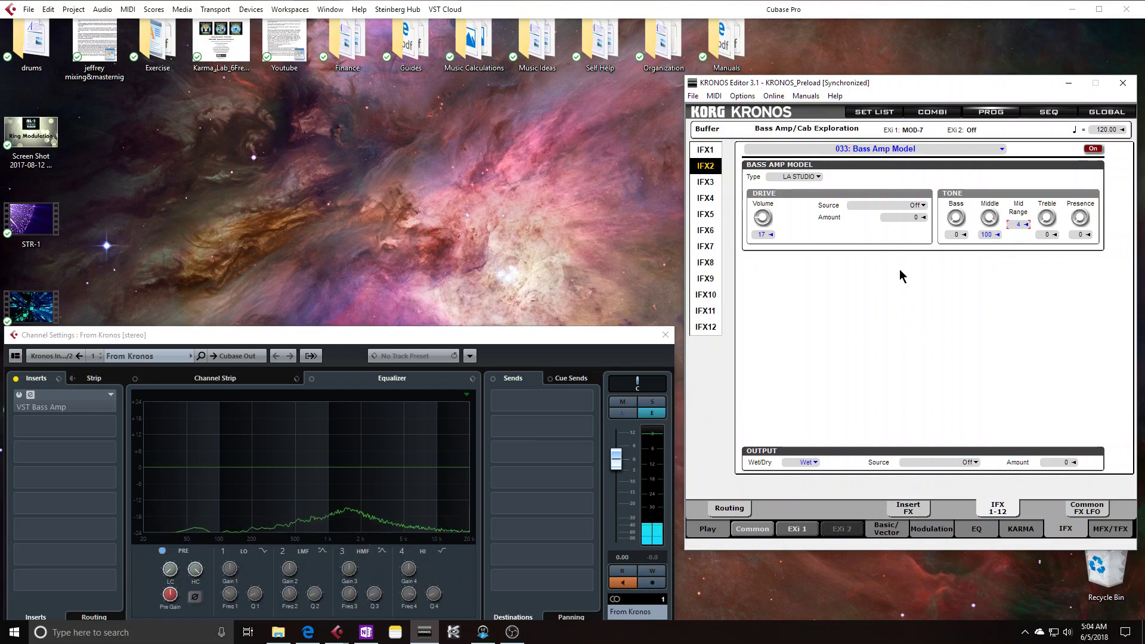
# Switch the Bass Amp Model type to JAZZ COMBO and lower Mid Range to 1
pyautogui.click(812, 180)
pyautogui.scroll(-1, 813, 180)
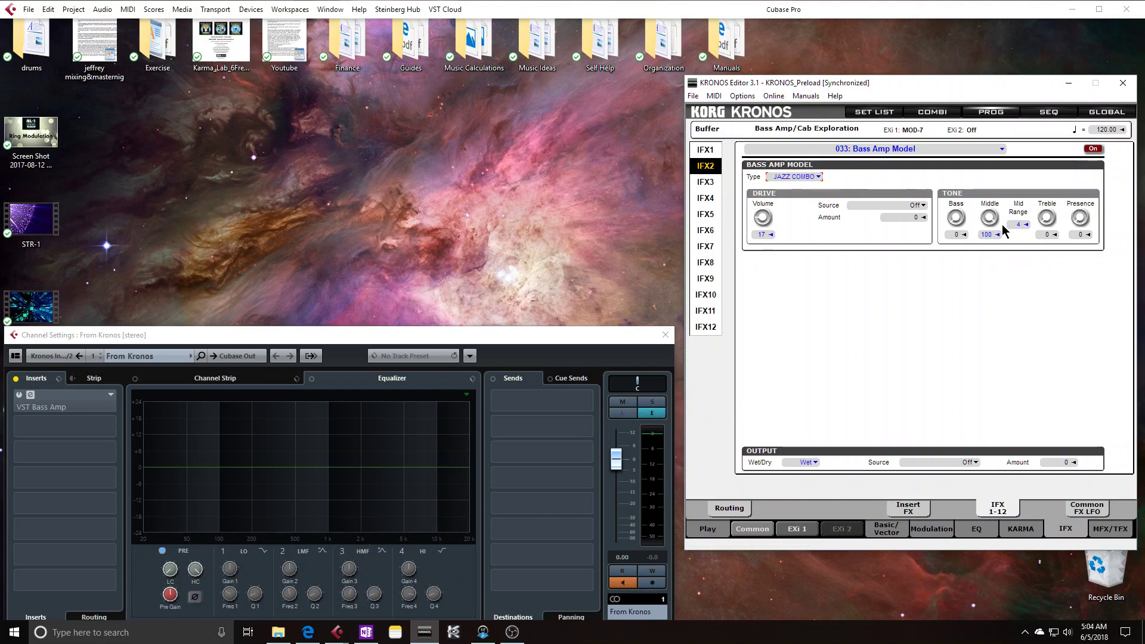
pyautogui.click(1020, 226)
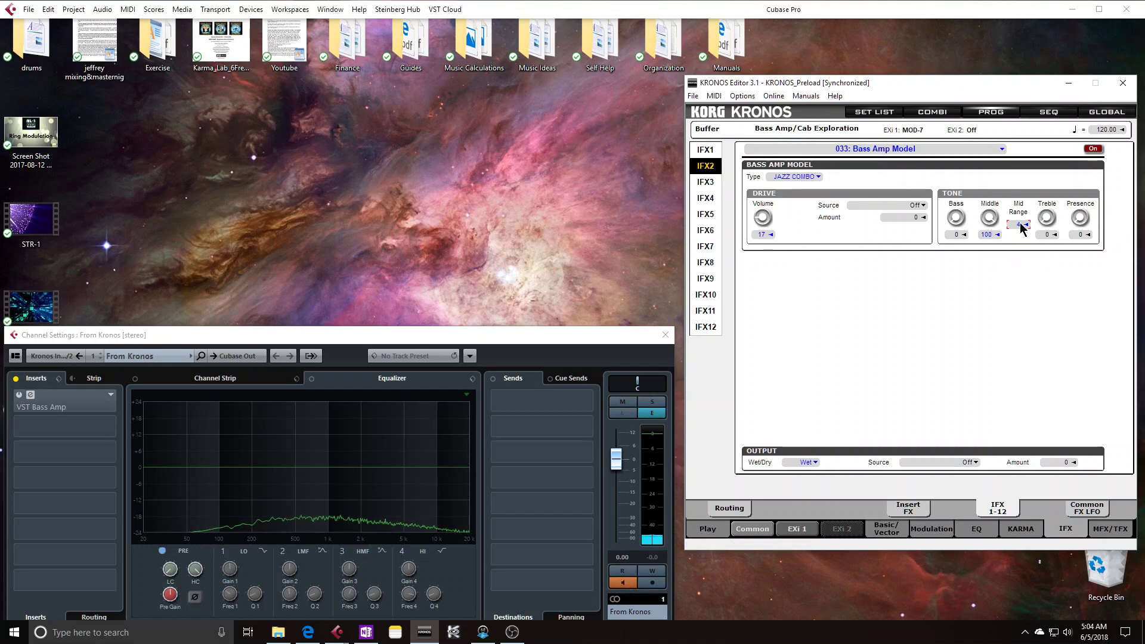
pyautogui.scroll(-2, 1019, 228)
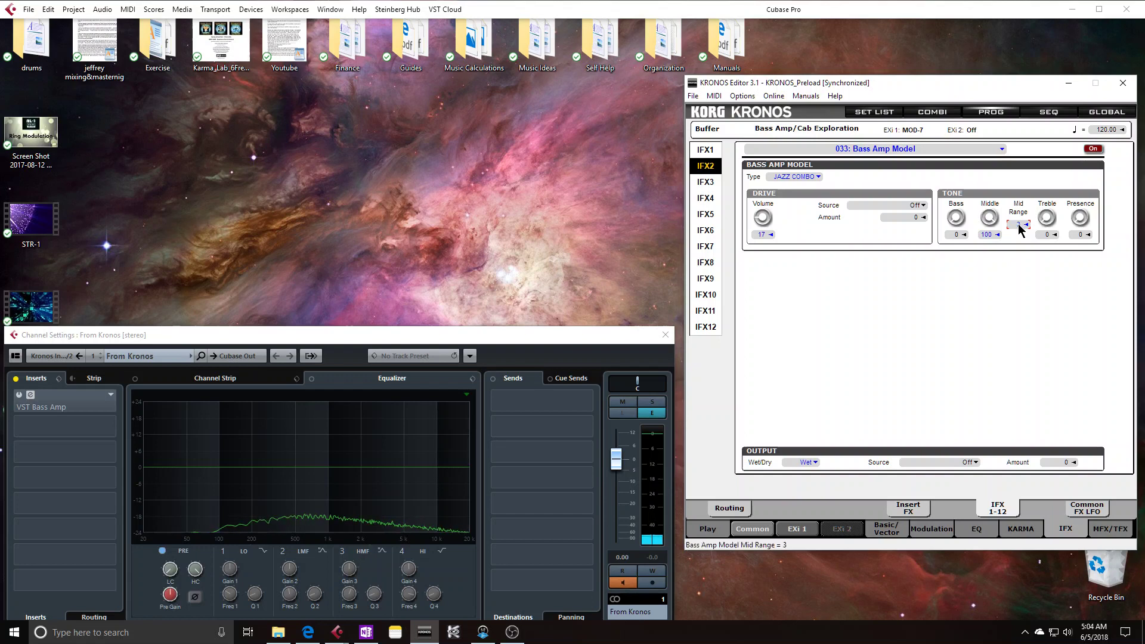
pyautogui.scroll(-1, 1020, 228)
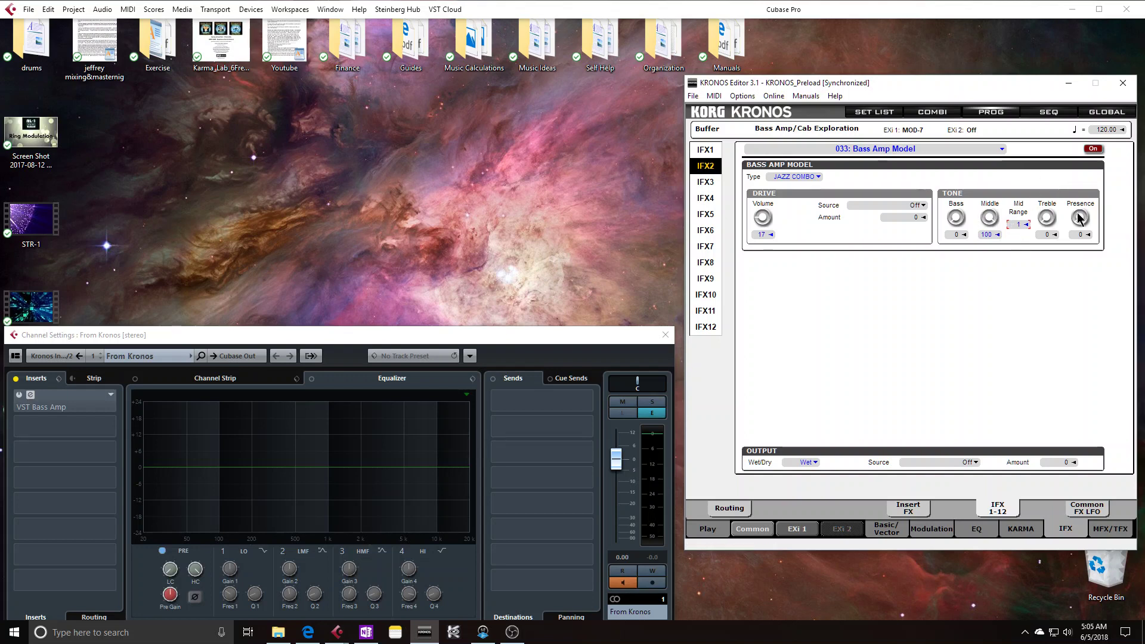
# Cut Middle to 0, boost Presence to 100, and step Type through LA STUDIO to GOLD PANEL
pyautogui.click(991, 218)
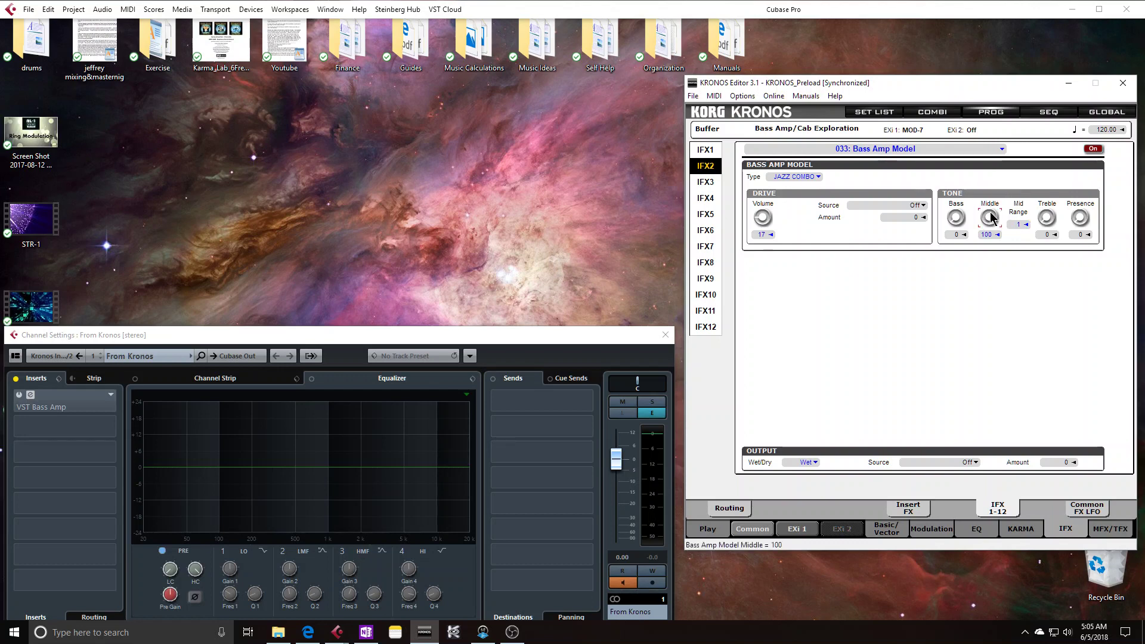
pyautogui.moveTo(991, 218); pyautogui.dragTo(1050, 286)
pyautogui.moveTo(1080, 217); pyautogui.dragTo(1081, 178)
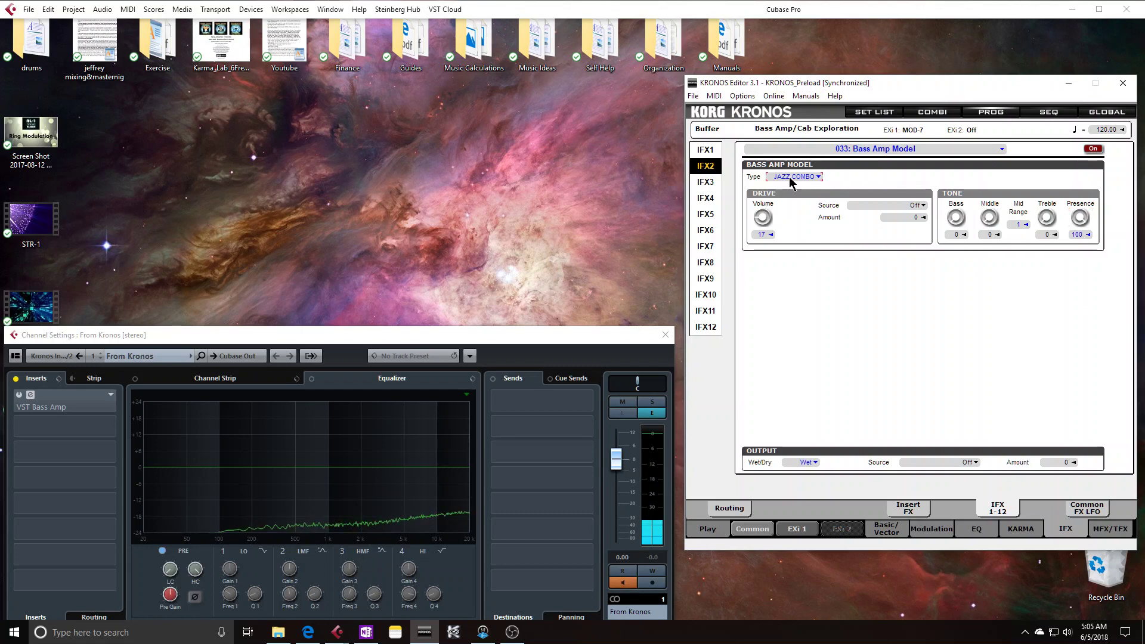
pyautogui.scroll(-1, 789, 176)
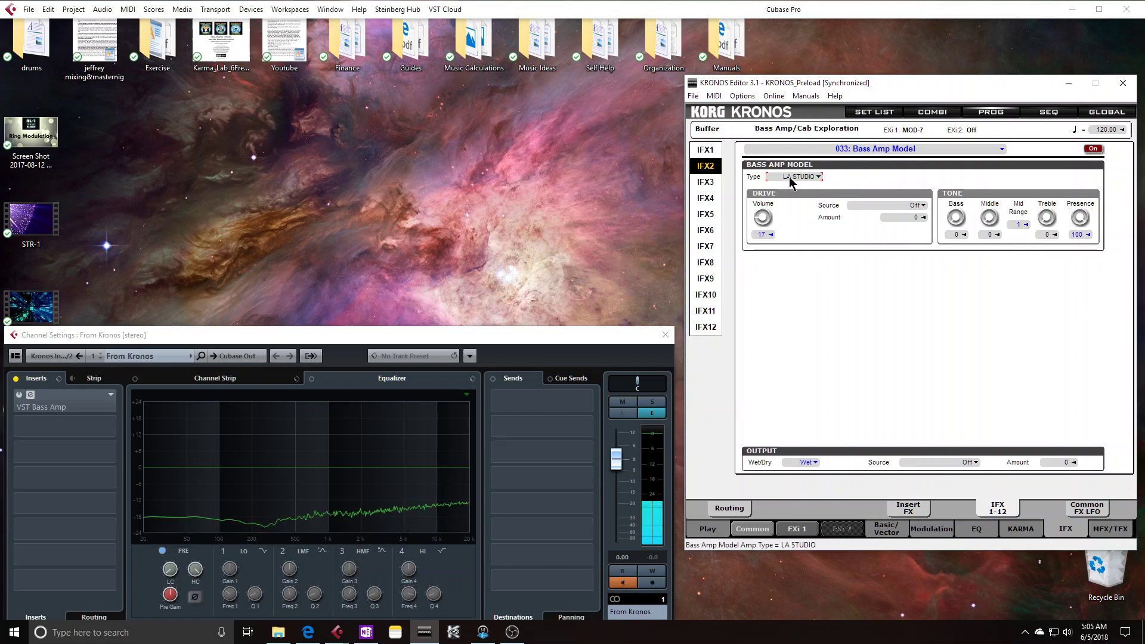
pyautogui.scroll(-1, 789, 177)
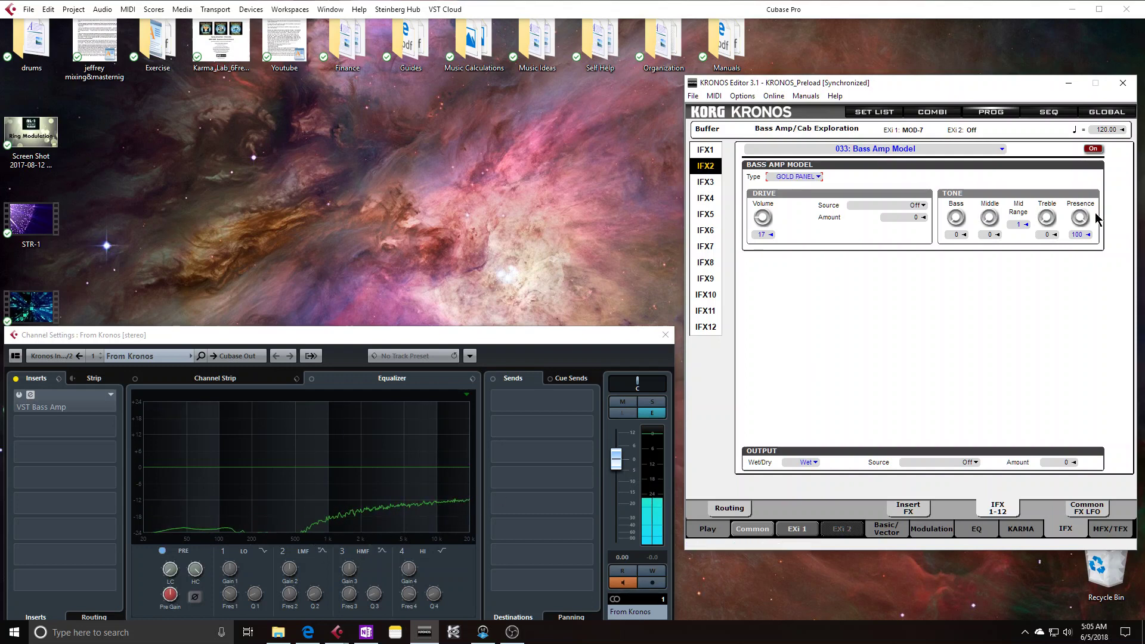
# Return Presence to 0 and Middle to 100, then raise Mid Range to 3
pyautogui.moveTo(1081, 218); pyautogui.dragTo(1087, 447)
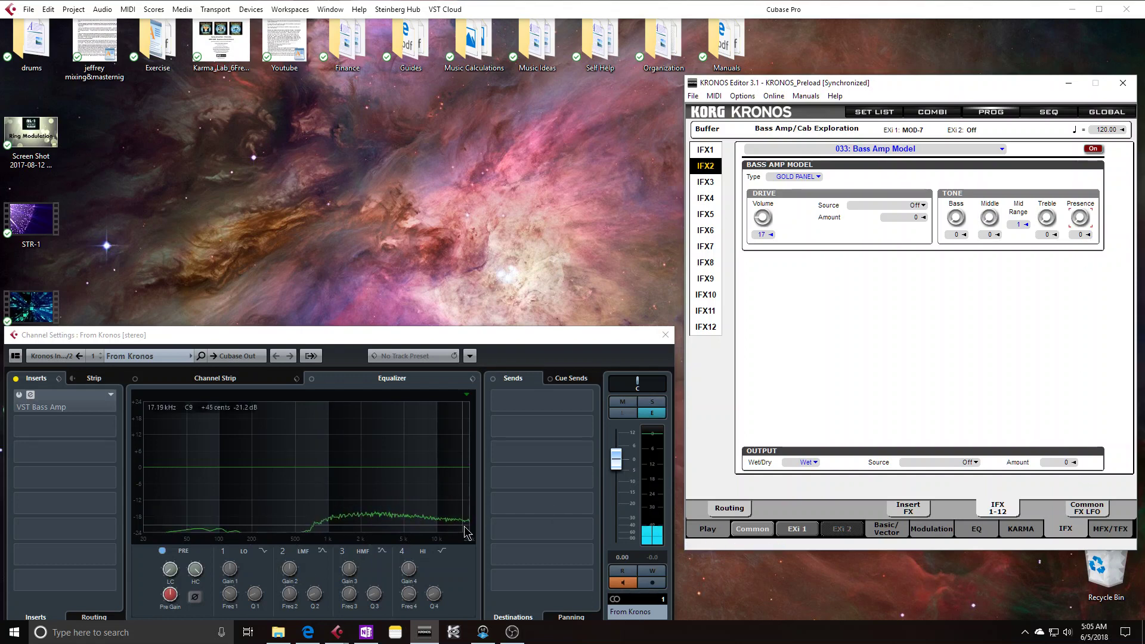
pyautogui.moveTo(990, 218); pyautogui.dragTo(994, 27)
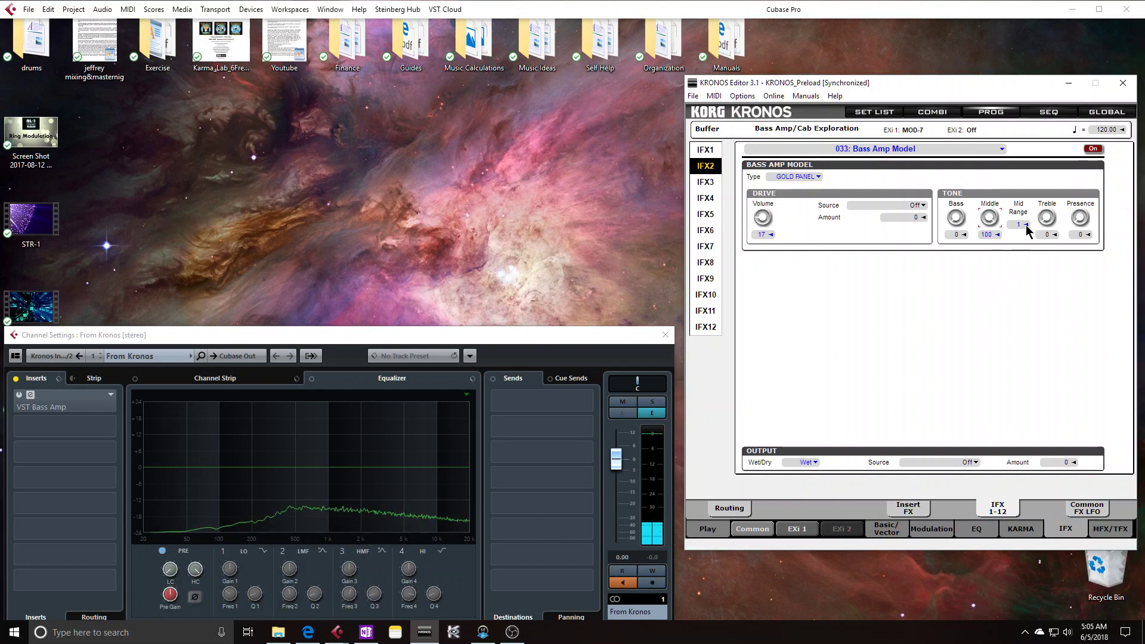
pyautogui.scroll(1, 1021, 226)
pyautogui.scroll(1, 1018, 227)
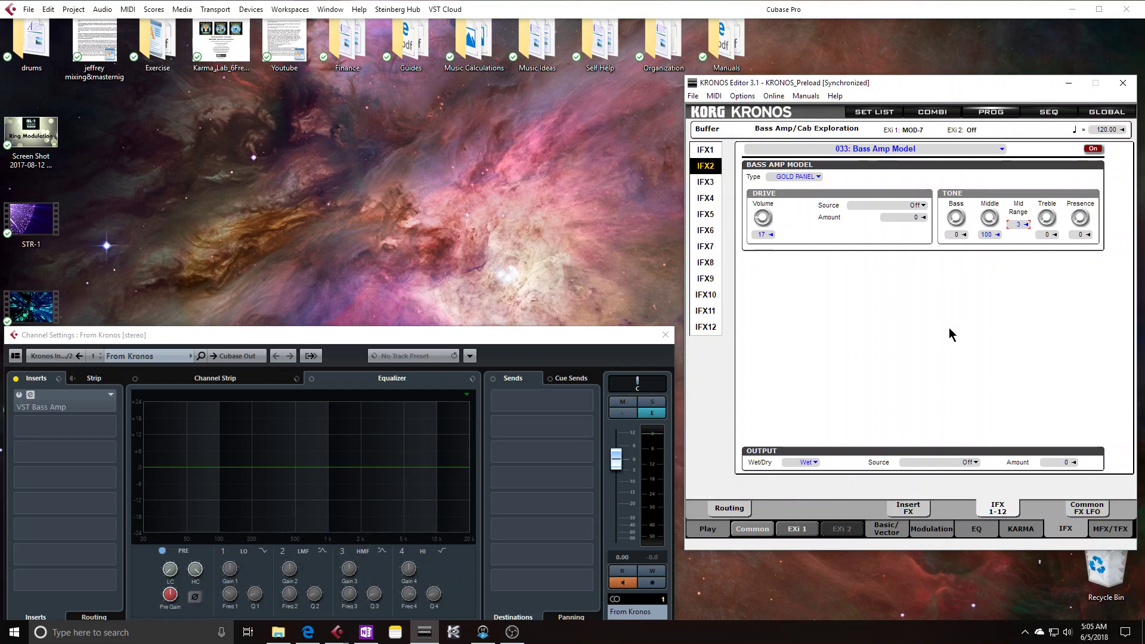
# Bring the OBS recording window to the front from the taskbar
pyautogui.moveTo(510, 636)
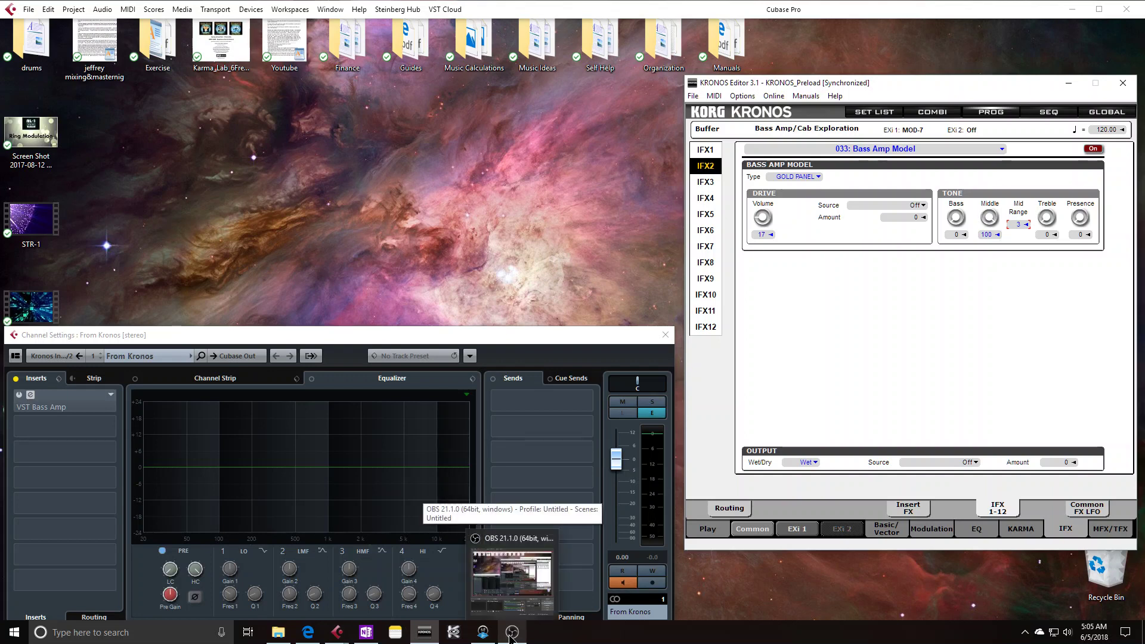
pyautogui.click(511, 634)
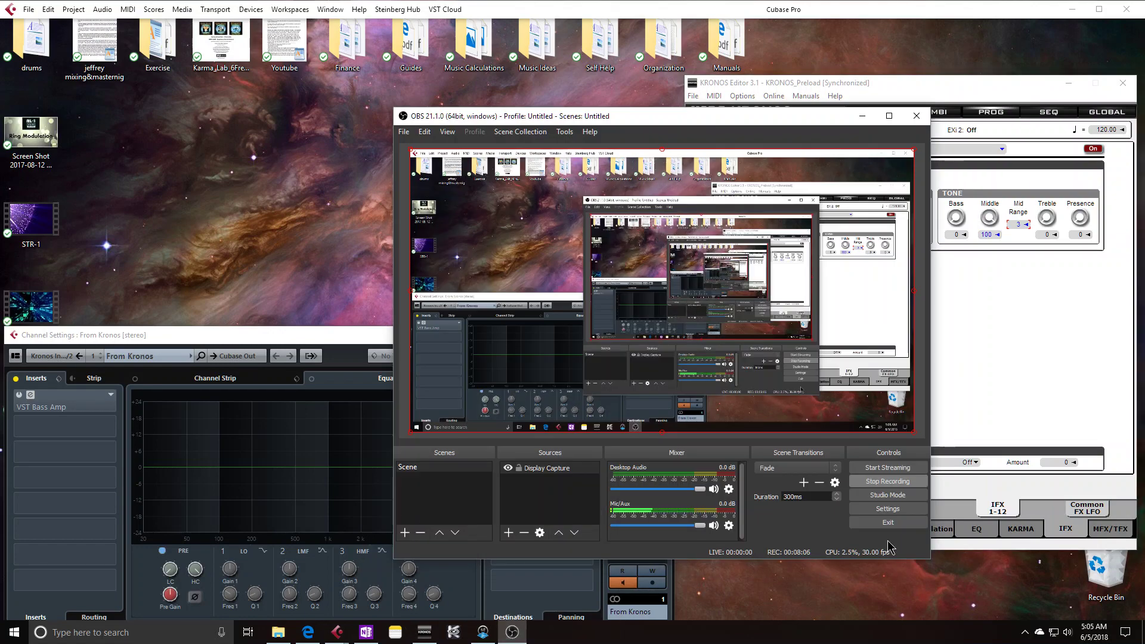